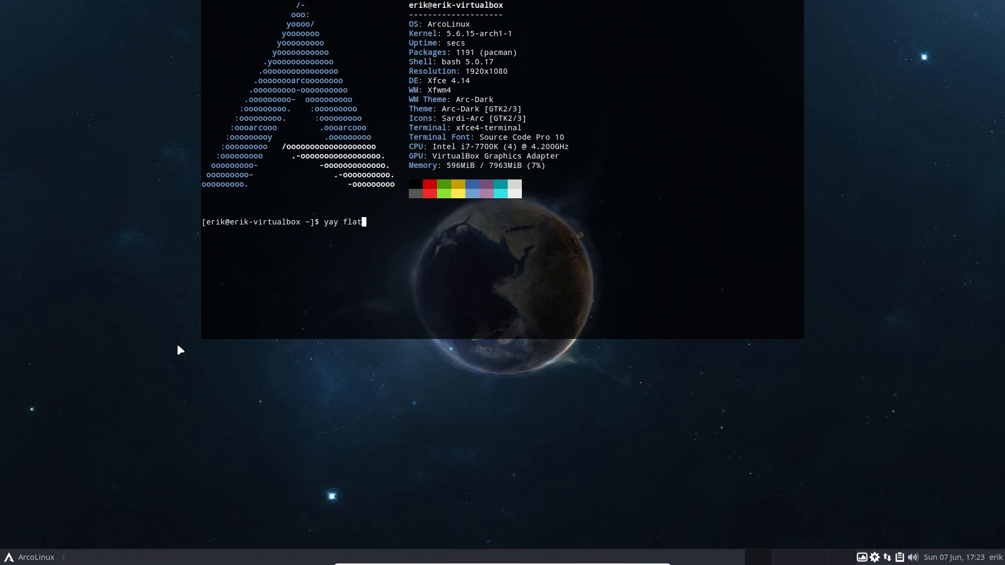
Search for flatplat packages with yay and inspect the spelling of the search term.
{"action": "type", "text": "plat"}
{"action": "key", "text": "Return"}
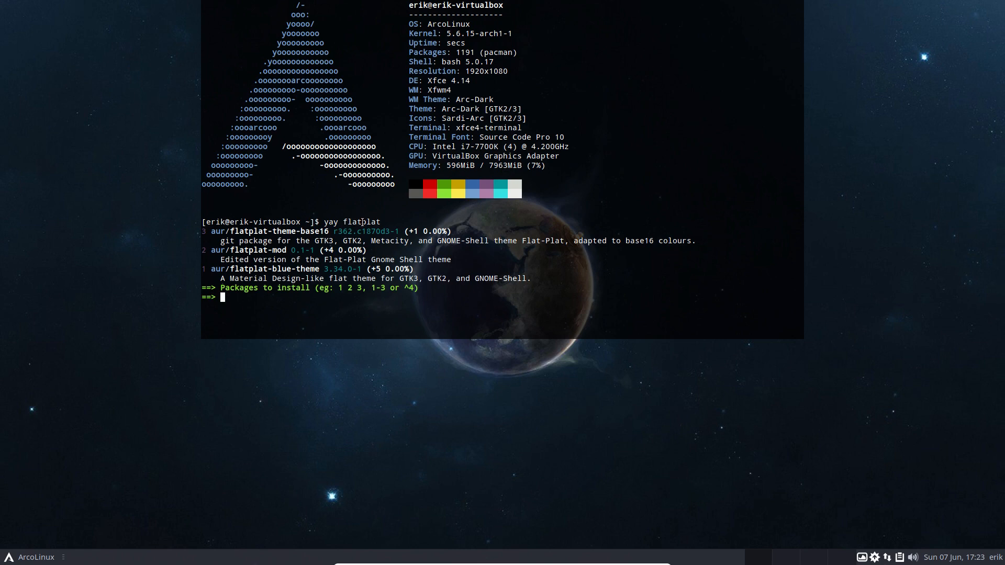
{"action": "left_click_drag", "start_coordinate": [362, 222], "coordinate": [344, 222]}
{"action": "double_click", "coordinate": [365, 222]}
{"action": "left_click", "coordinate": [365, 229]}
{"action": "left_click_drag", "start_coordinate": [362, 222], "coordinate": [376, 222]}
{"action": "left_click", "coordinate": [269, 271]}
Install flatplat-blue-theme without showing diffs, entering the sudo password and accepting the installation, and hide the terminal.
{"action": "type", "text": "1"}
{"action": "key", "text": "Return"}
{"action": "key", "text": "Return"}
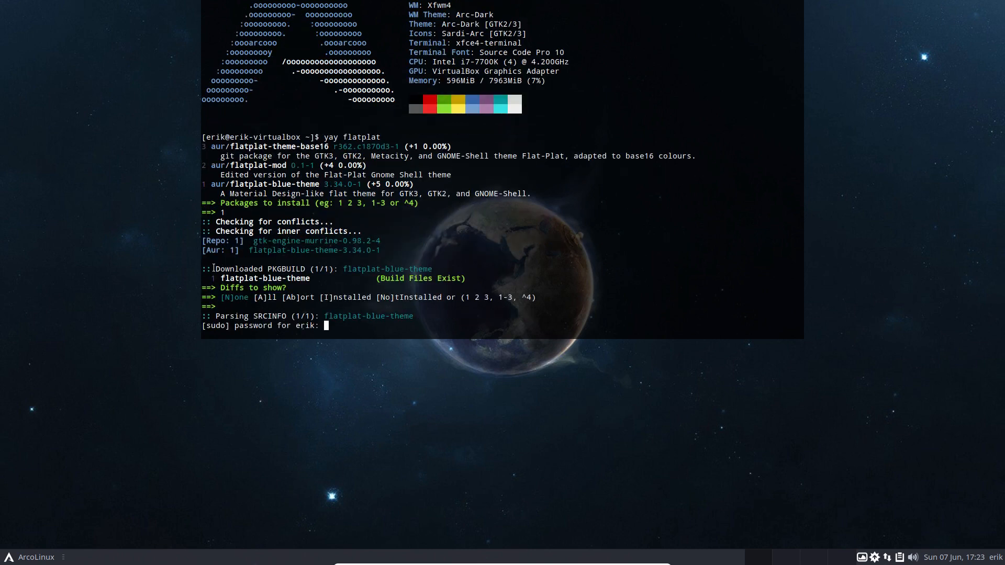
{"action": "key", "text": "Return"}
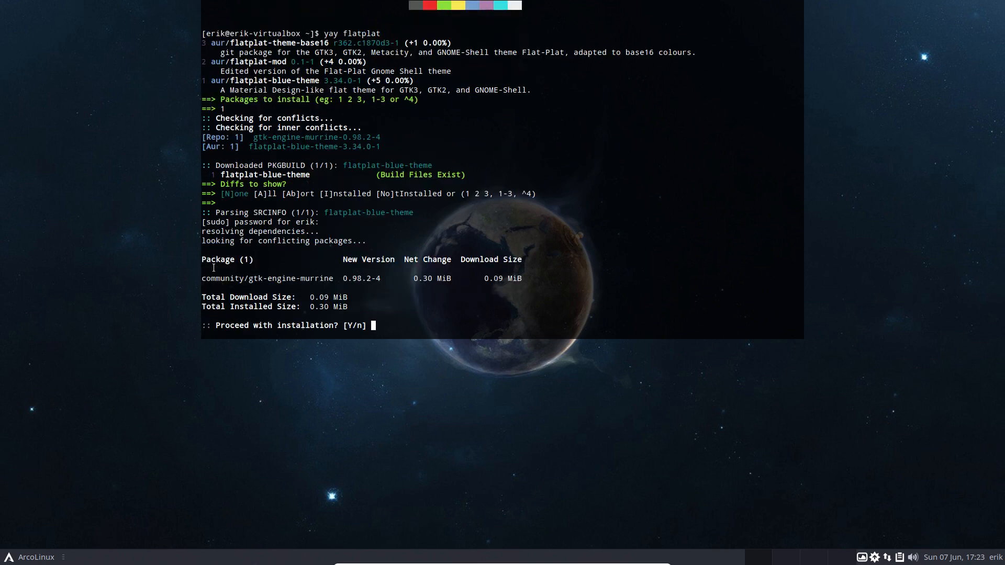
{"action": "key", "text": "Return"}
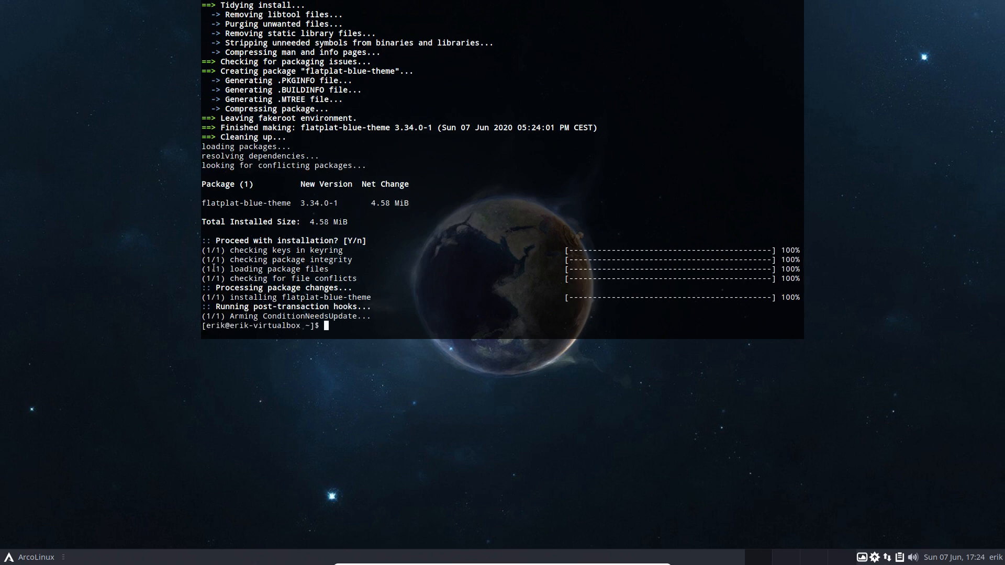
{"action": "key", "text": "F12"}
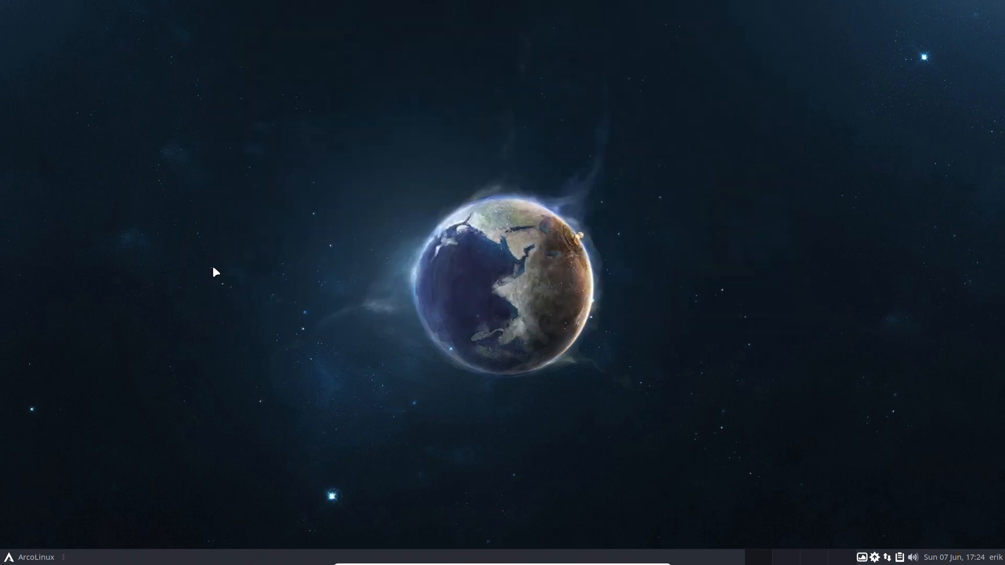
Open the desktop's settings manager and move its window near the upper-left of the desktop.
{"action": "left_click", "coordinate": [32, 557]}
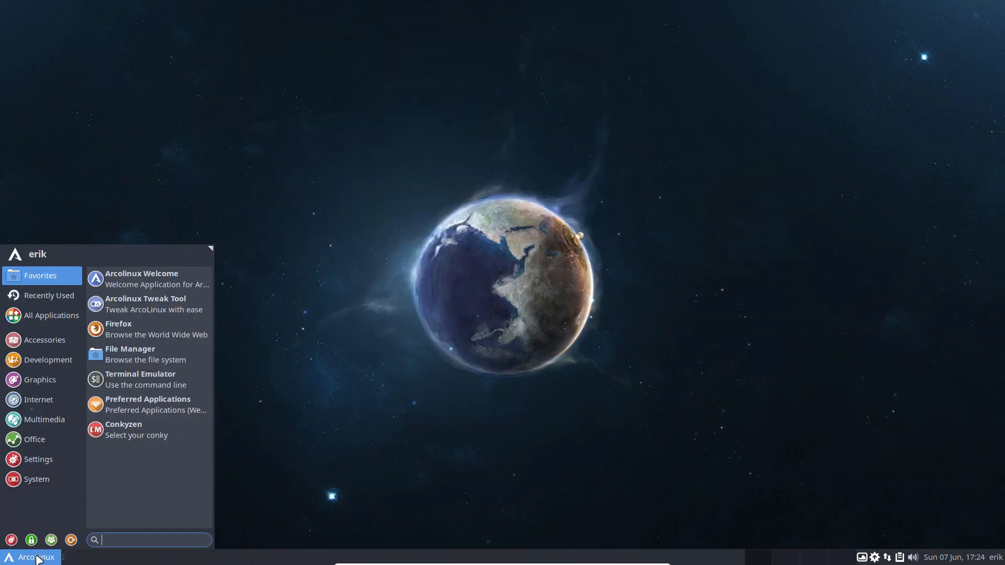
{"action": "left_click", "coordinate": [12, 542]}
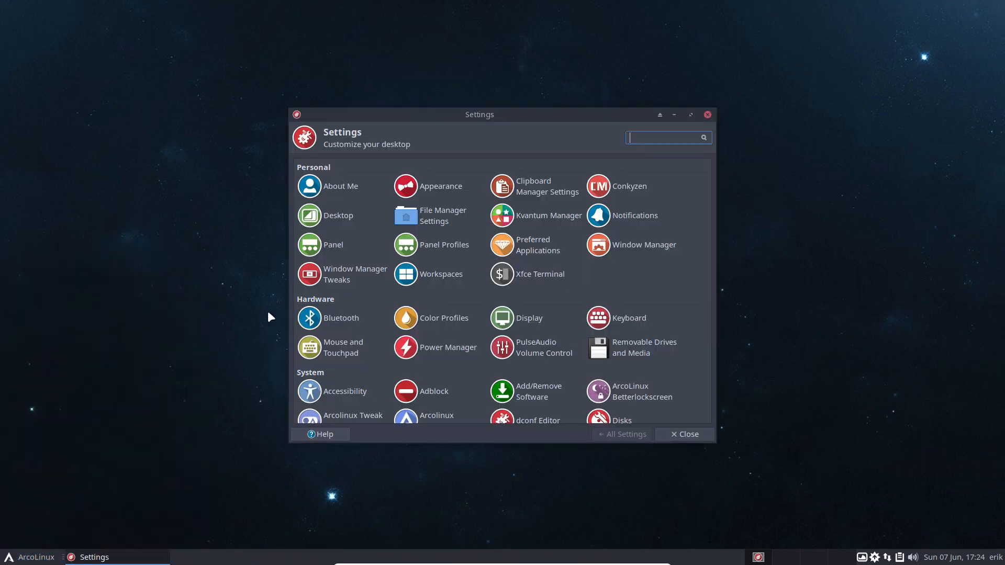
{"action": "left_click_drag", "start_coordinate": [518, 115], "coordinate": [317, 45]}
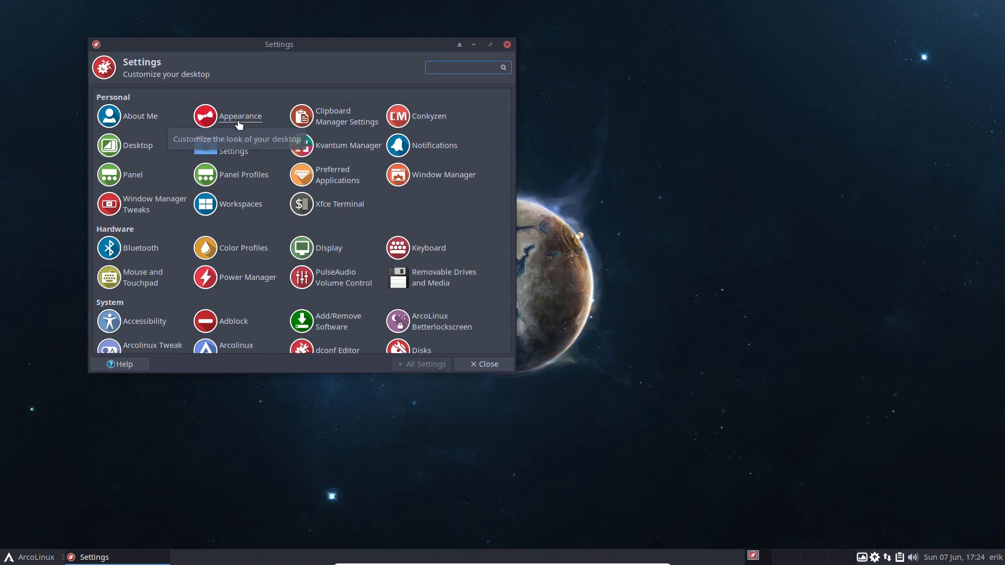
Review the theme choices in Window Manager and the style and icon choices in Appearance, returning to all settings.
{"action": "left_click", "coordinate": [433, 178]}
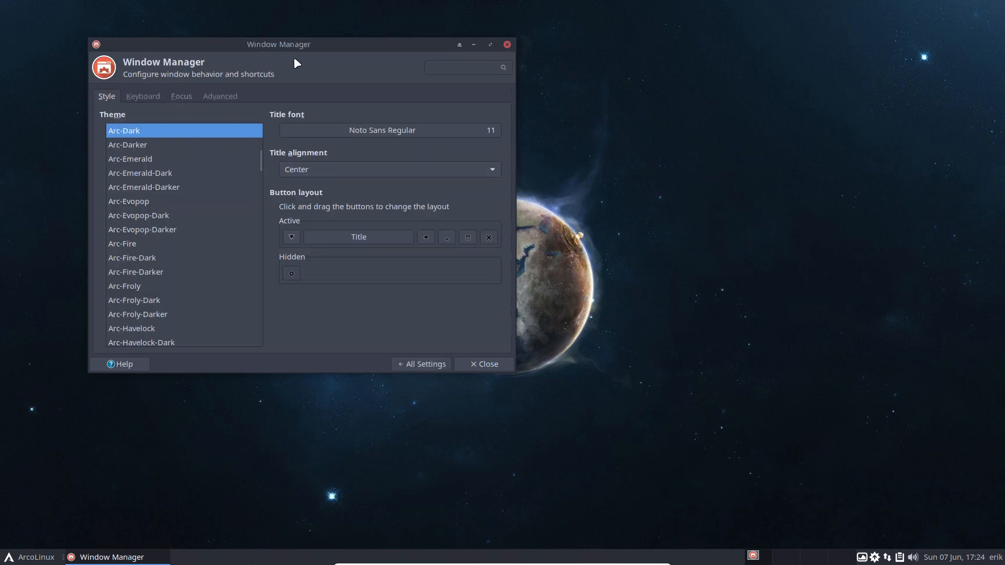
{"action": "left_click", "coordinate": [411, 365]}
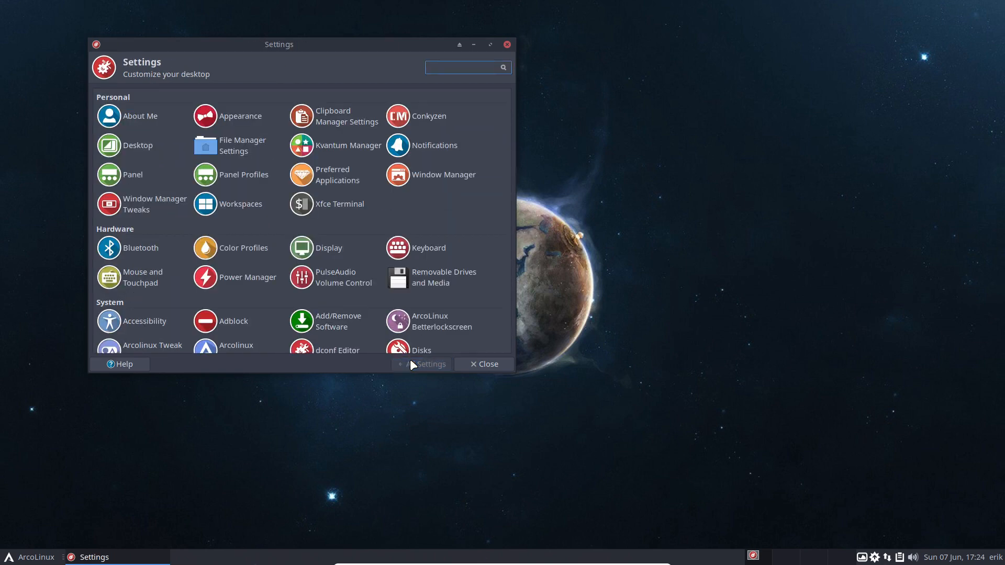
{"action": "left_click", "coordinate": [234, 122]}
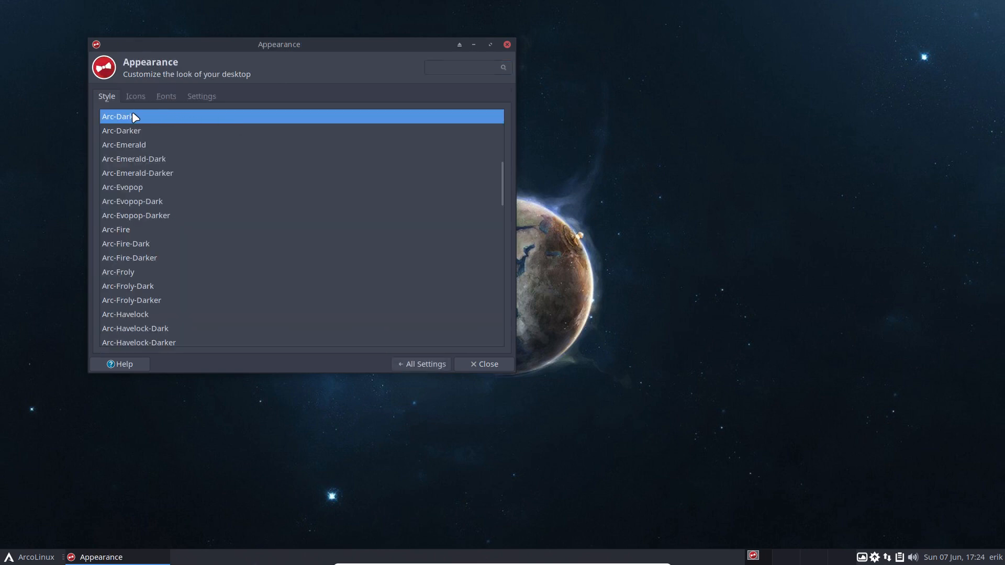
{"action": "left_click", "coordinate": [136, 96]}
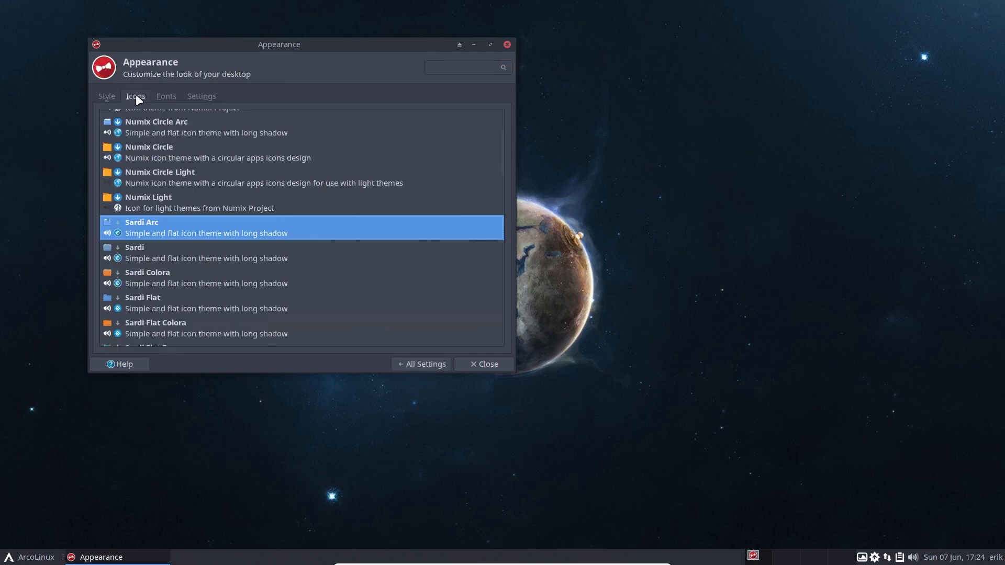
{"action": "left_click", "coordinate": [404, 365]}
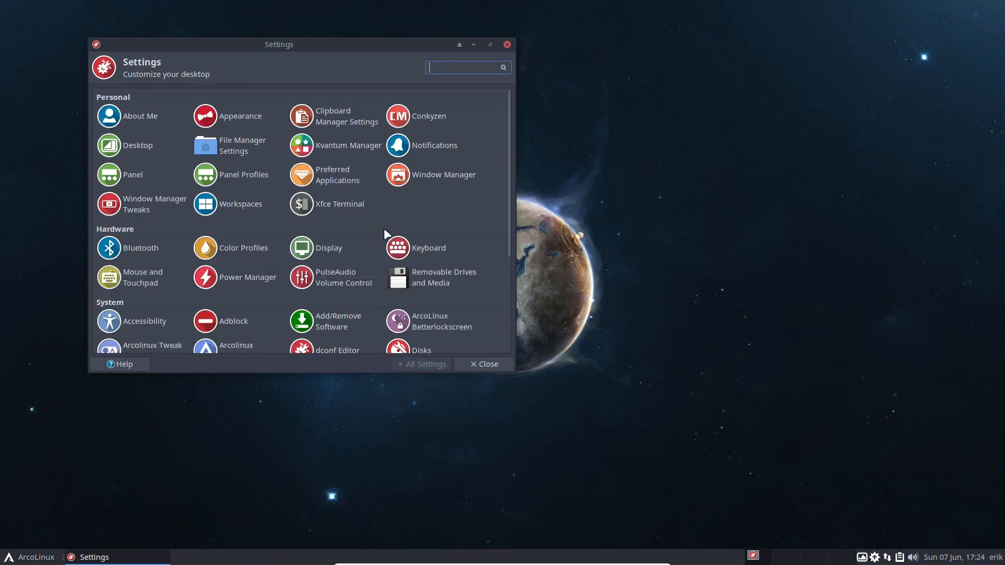
{"action": "left_click", "coordinate": [433, 179]}
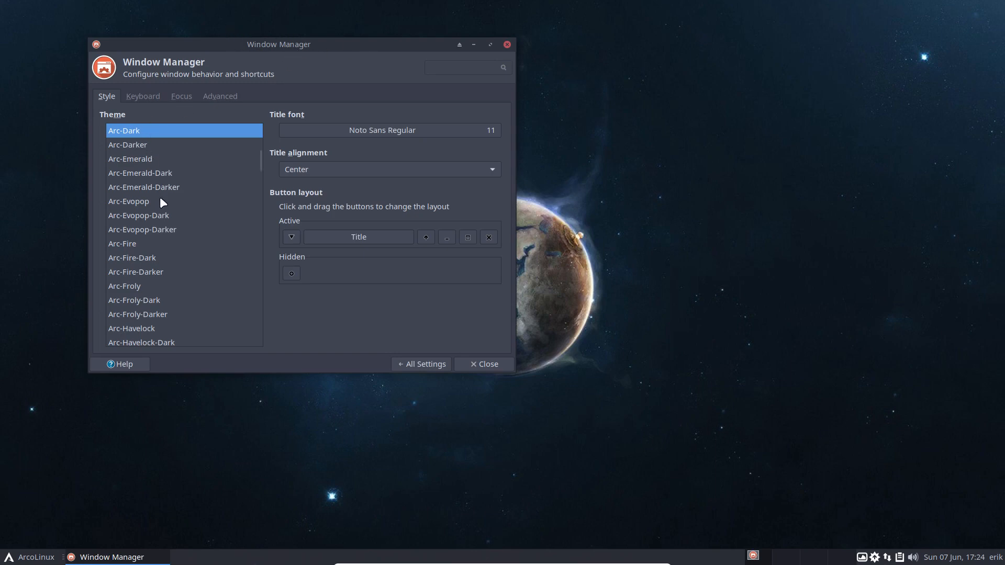
{"action": "left_click", "coordinate": [422, 360]}
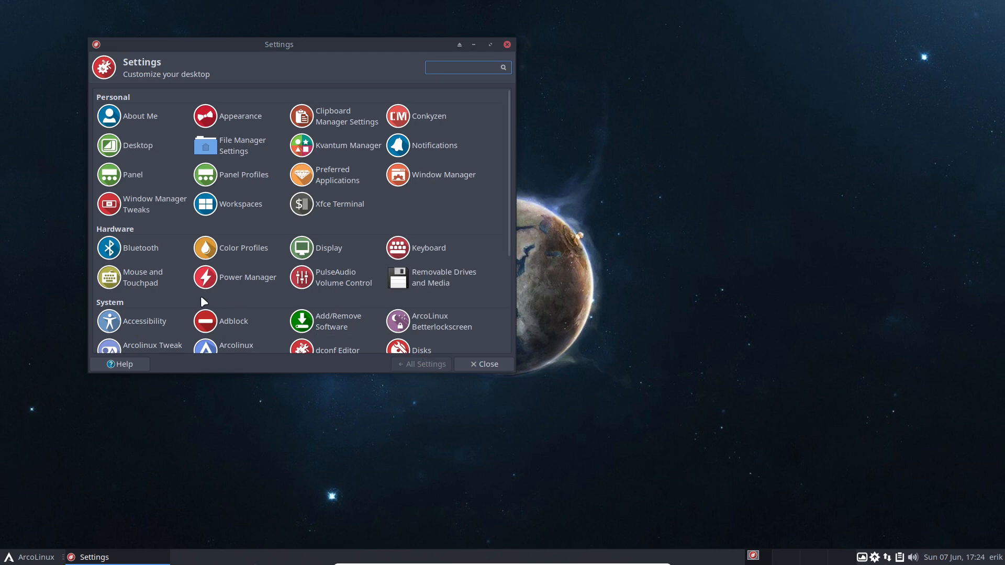
Set the mouse cursor theme to Bibata Amber and return to all settings.
{"action": "left_click", "coordinate": [136, 277]}
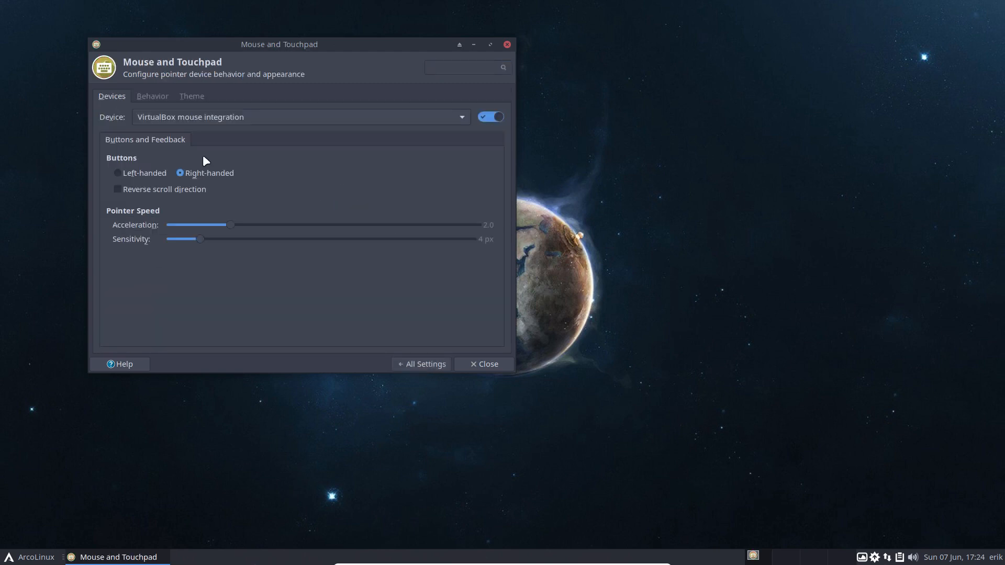
{"action": "left_click", "coordinate": [193, 97]}
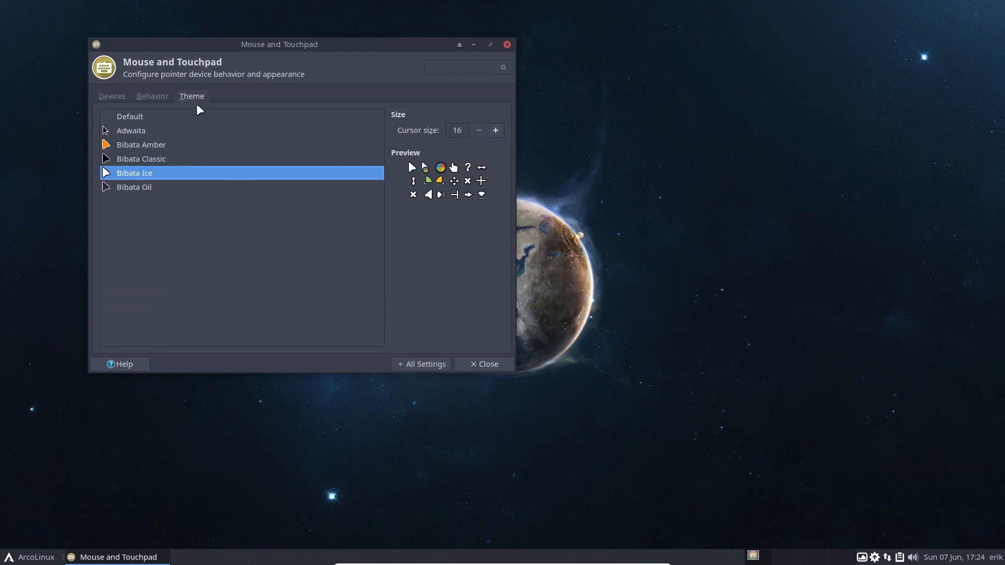
{"action": "left_click", "coordinate": [158, 145]}
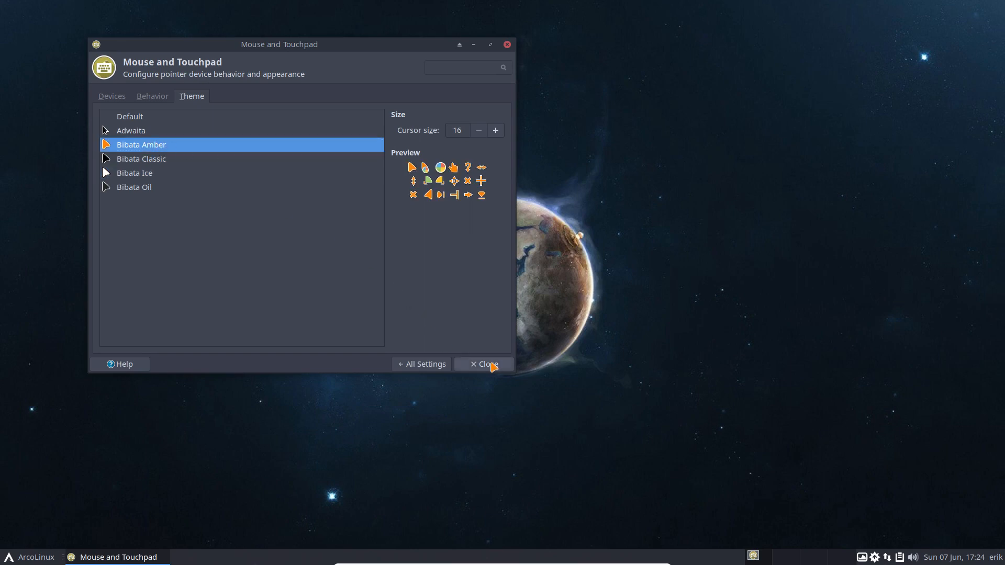
{"action": "left_click", "coordinate": [427, 365]}
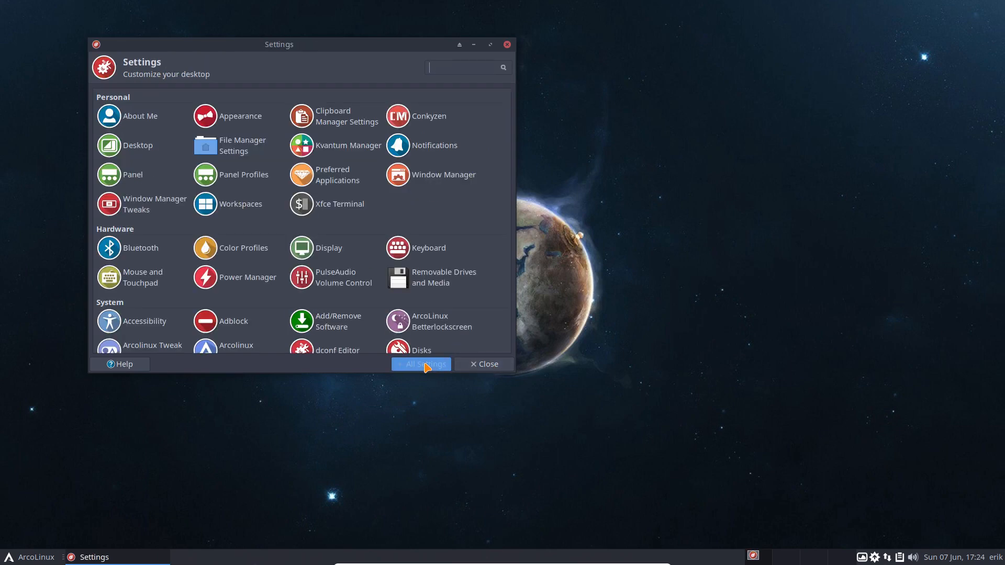
Set the Appearance style to Flat-Plat-Blue, move the window toward the desktop's centre and preview the style in the applications menu.
{"action": "left_click", "coordinate": [239, 118]}
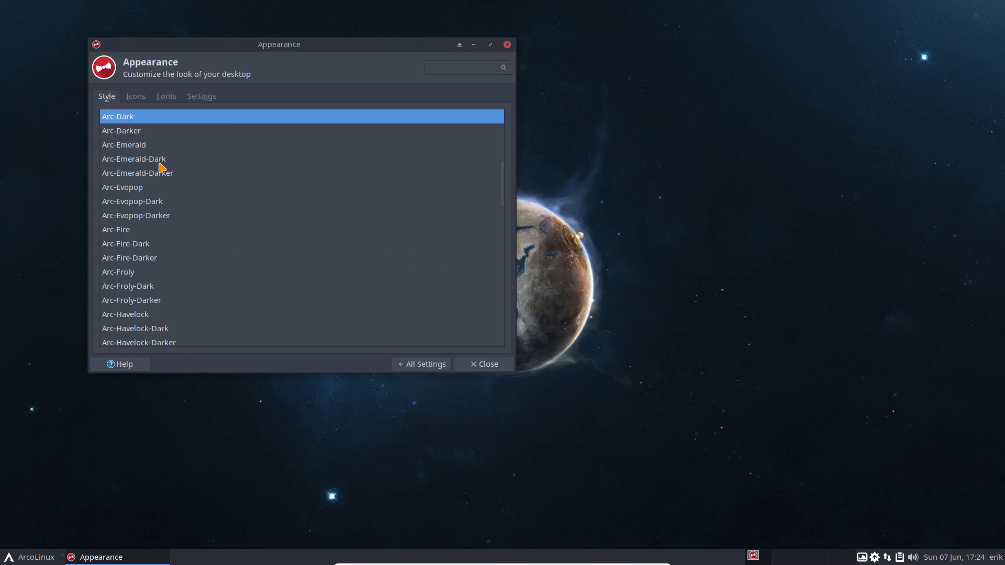
{"action": "scroll", "coordinate": [384, 217], "scroll_direction": "down", "scroll_amount": 1}
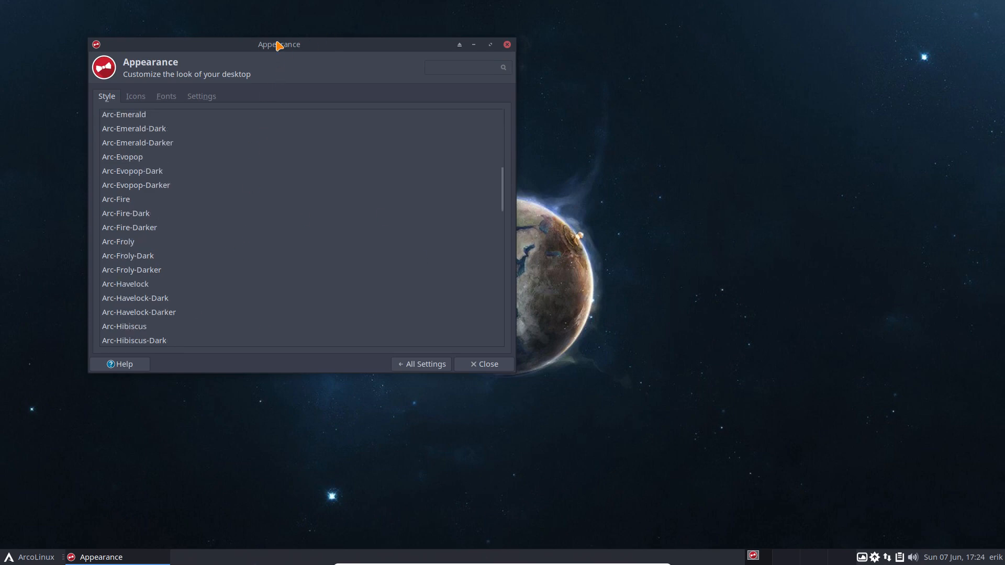
{"action": "scroll", "coordinate": [214, 232], "scroll_direction": "down", "scroll_amount": 20}
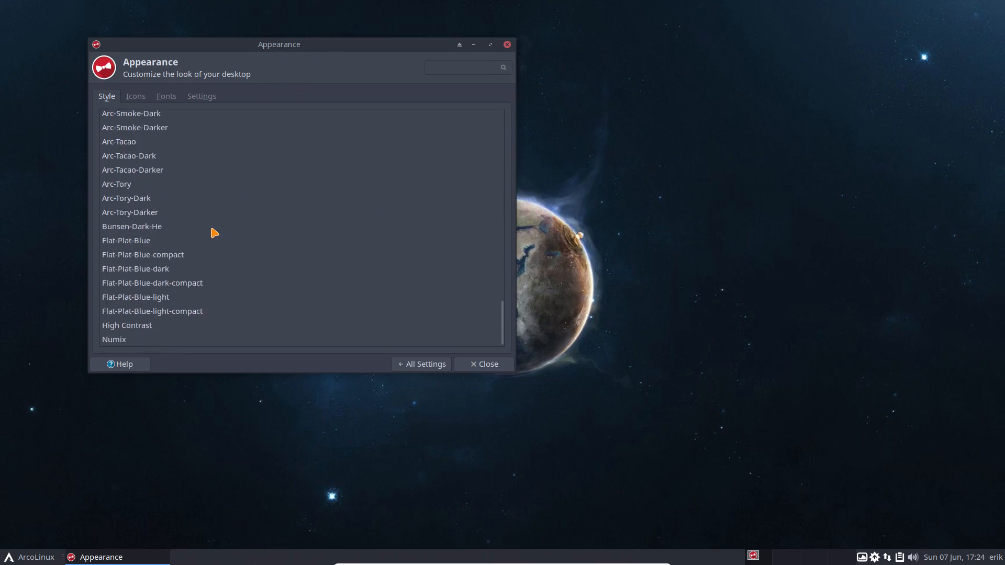
{"action": "left_click", "coordinate": [150, 246]}
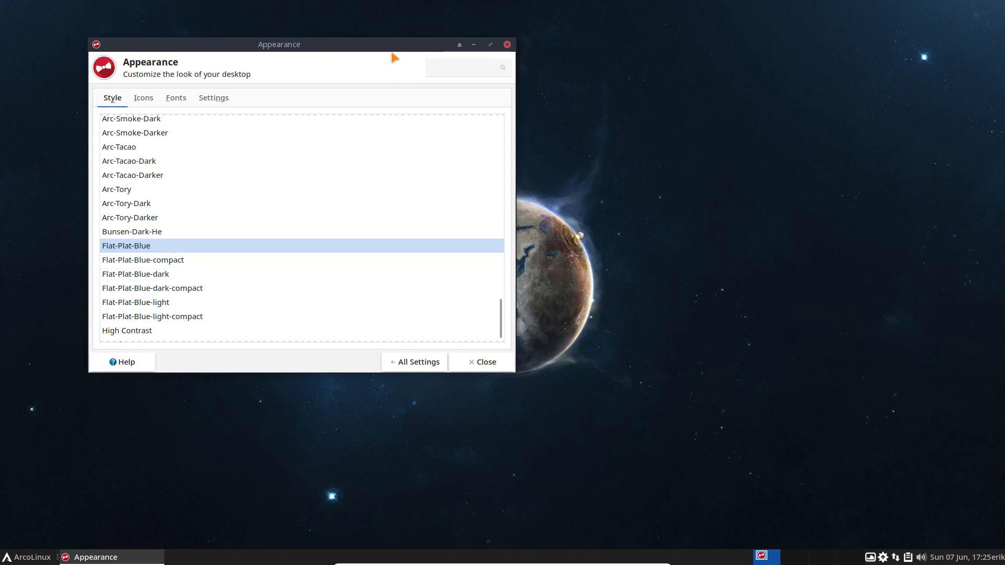
{"action": "left_click_drag", "start_coordinate": [393, 45], "coordinate": [613, 50]}
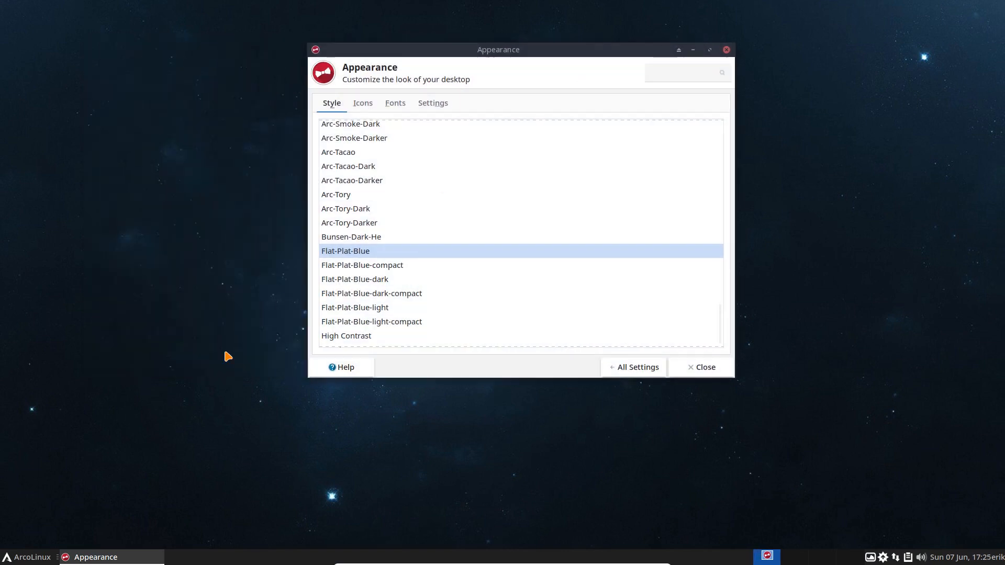
{"action": "left_click", "coordinate": [21, 557]}
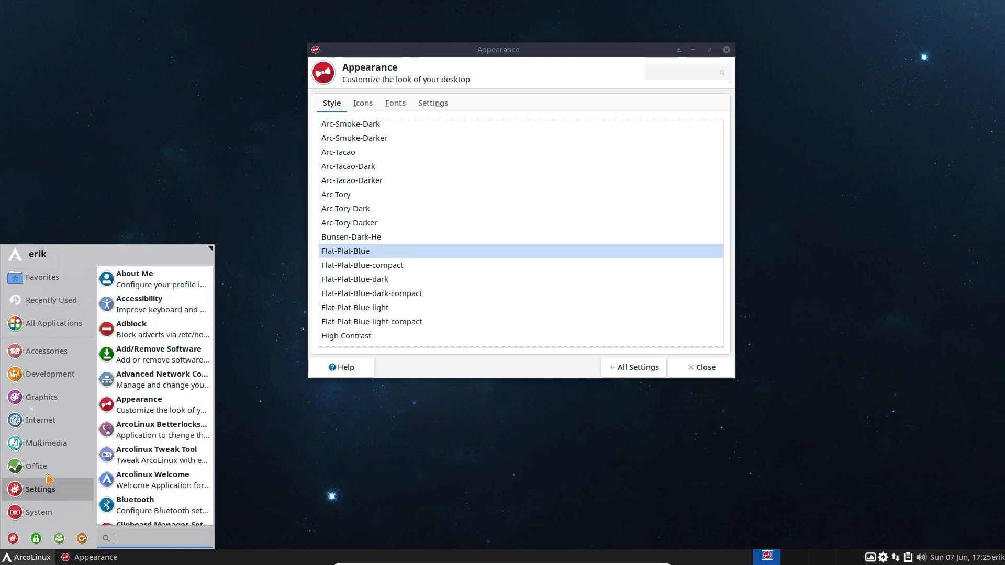
{"action": "mouse_move", "coordinate": [48, 393]}
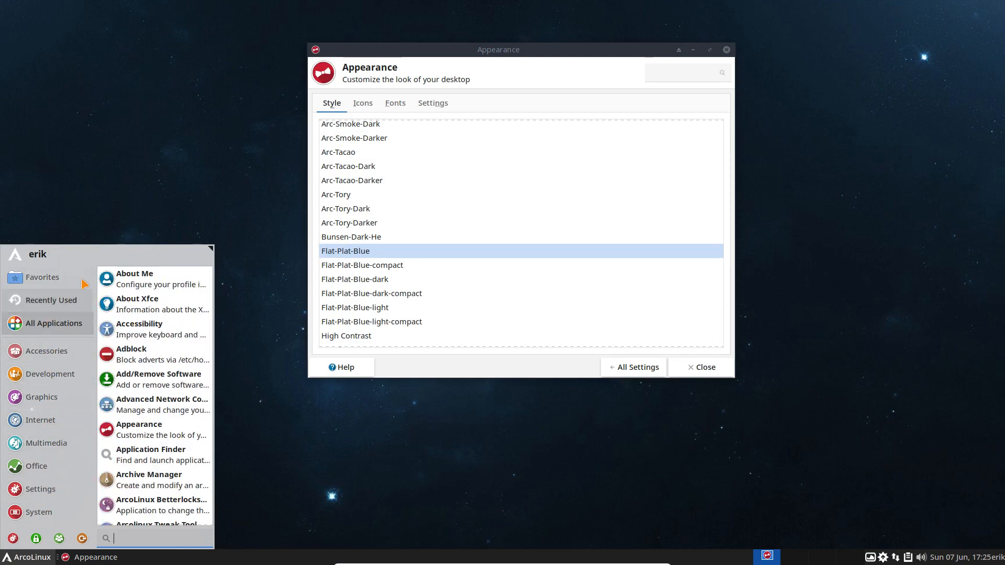
{"action": "left_click", "coordinate": [365, 105]}
Try the Surfn Numix Polo icon theme and preview its icons in the applications menu.
{"action": "left_click", "coordinate": [365, 105]}
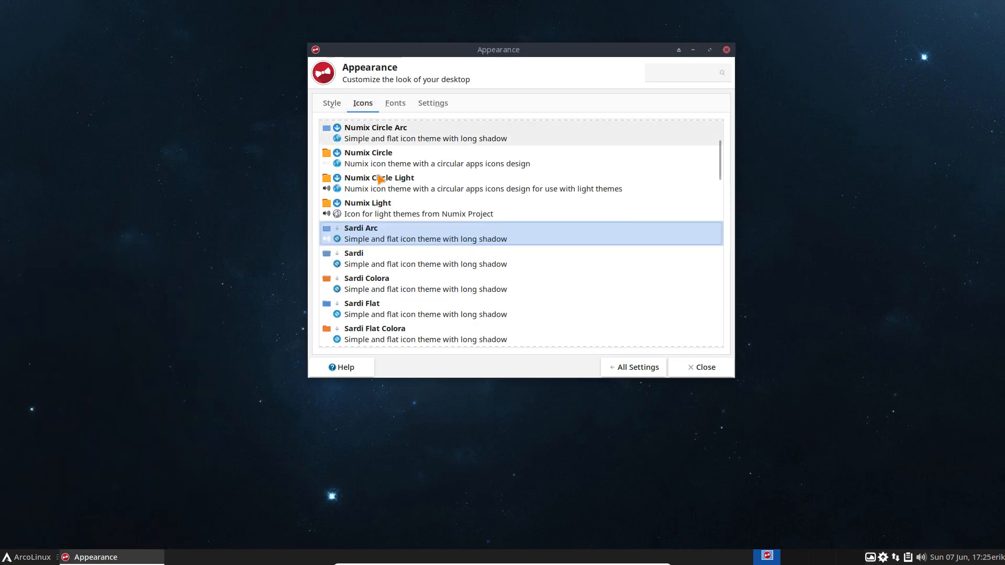
{"action": "scroll", "coordinate": [376, 236], "scroll_direction": "down", "scroll_amount": 5}
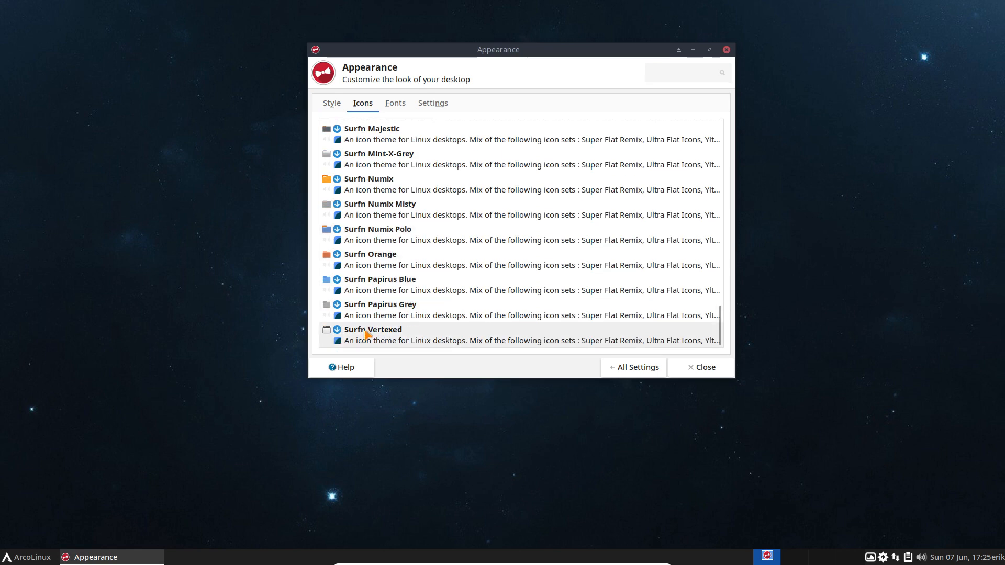
{"action": "left_click", "coordinate": [376, 234]}
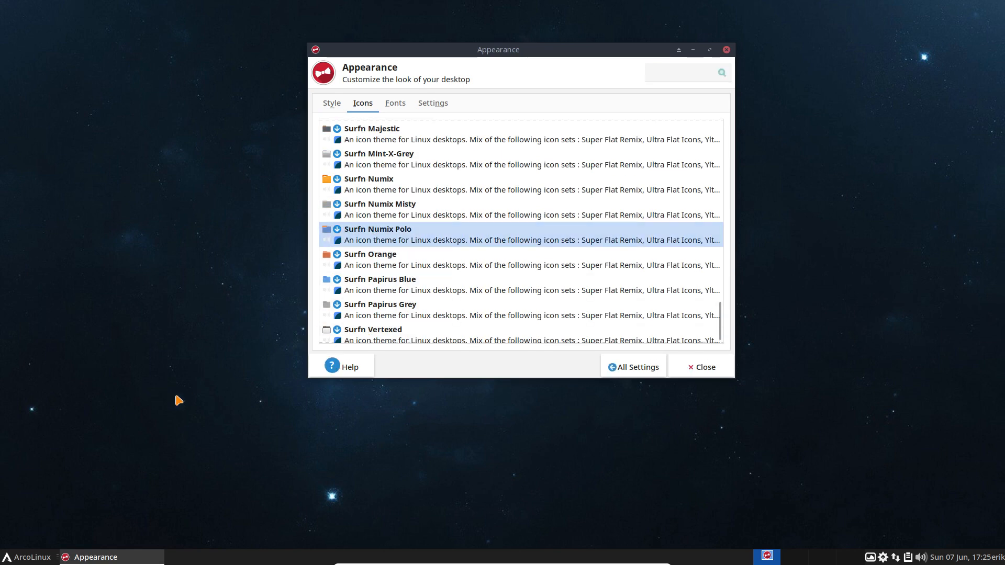
{"action": "left_click", "coordinate": [25, 556]}
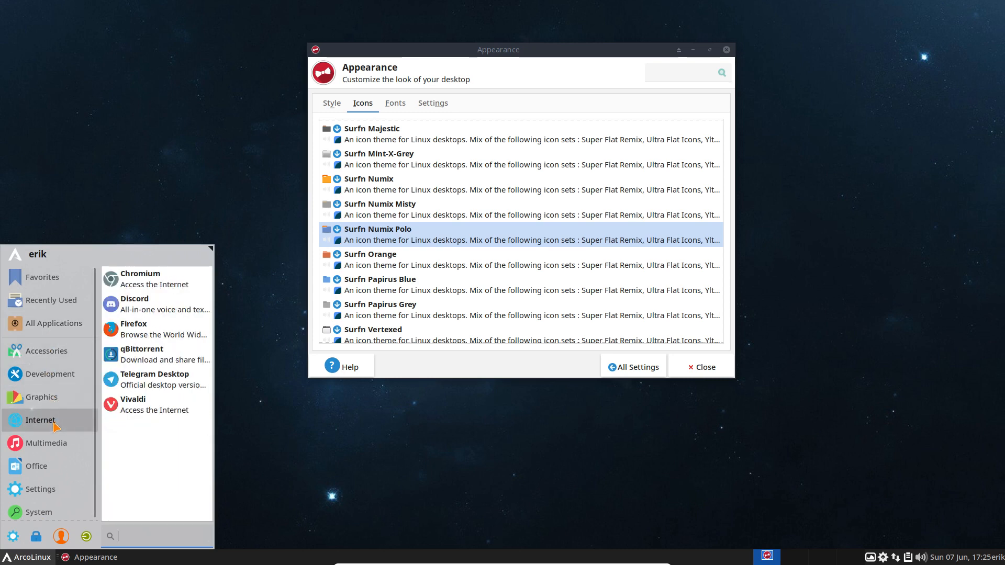
{"action": "left_click", "coordinate": [496, 210]}
Set the icon theme to Numix Circle Light and preview its icons in the applications menu.
{"action": "scroll", "coordinate": [494, 212], "scroll_direction": "up", "scroll_amount": 6}
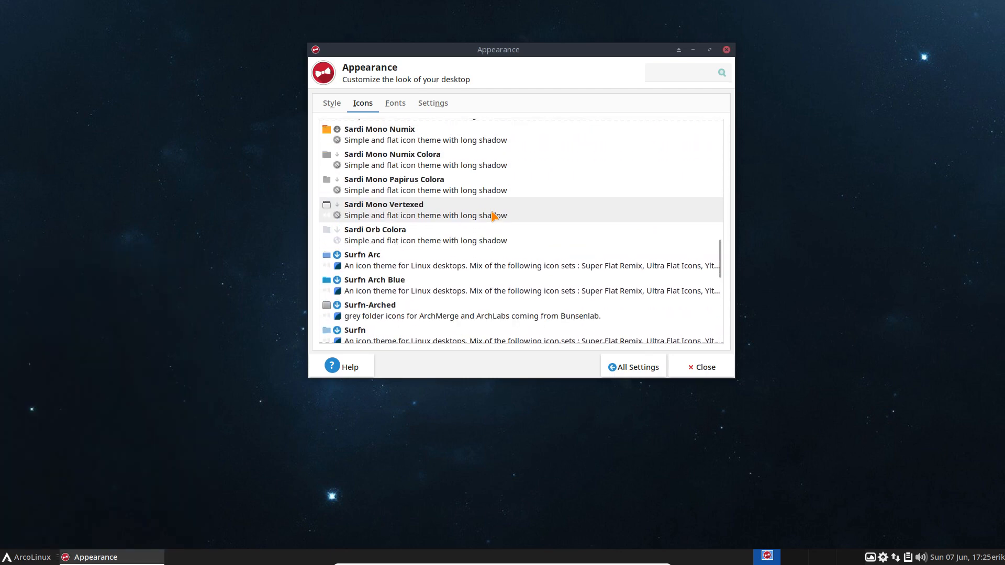
{"action": "scroll", "coordinate": [494, 215], "scroll_direction": "up", "scroll_amount": 8}
{"action": "scroll", "coordinate": [493, 215], "scroll_direction": "up", "scroll_amount": 10}
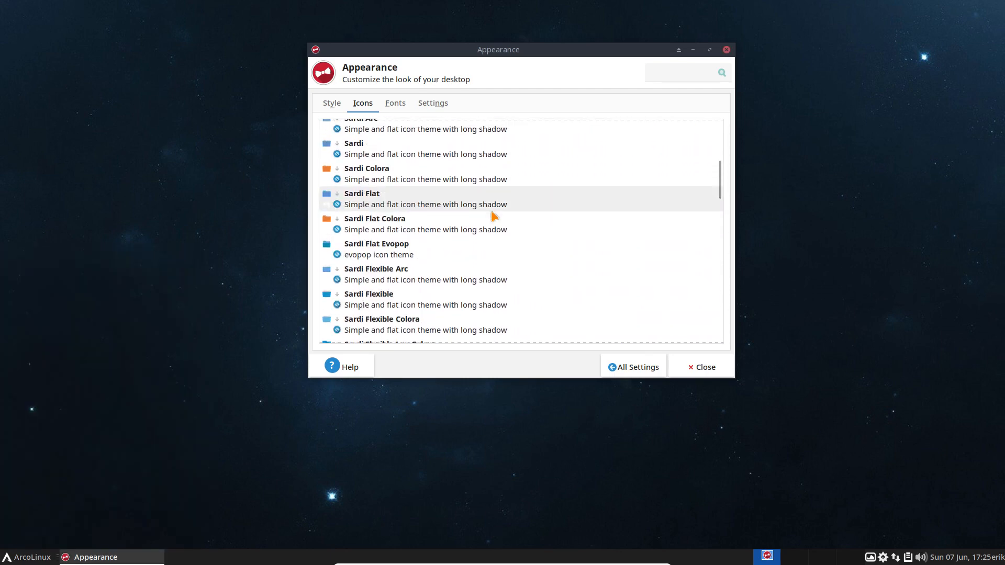
{"action": "left_click", "coordinate": [379, 224]}
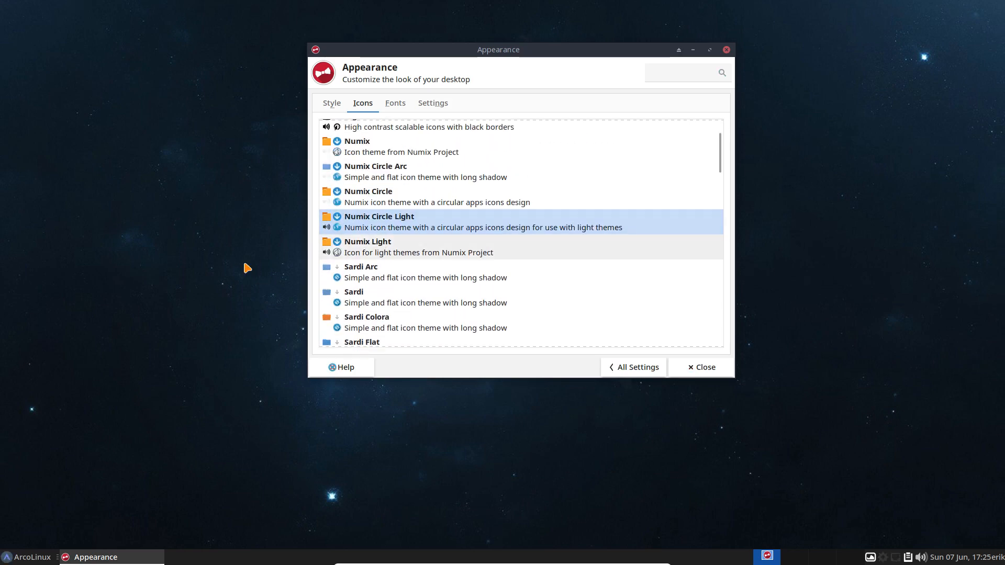
{"action": "left_click", "coordinate": [21, 555]}
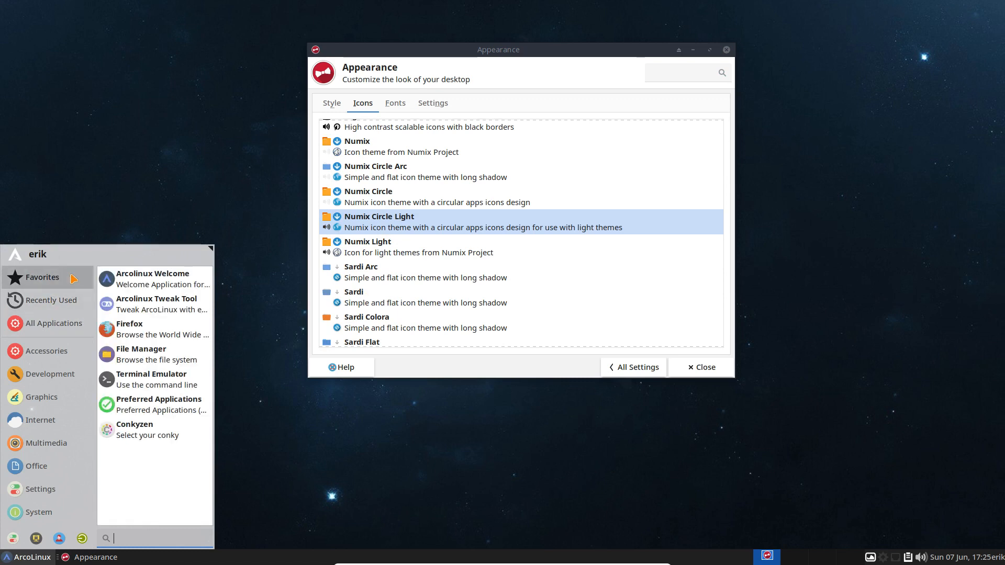
{"action": "left_click", "coordinate": [510, 193]}
{"action": "scroll", "coordinate": [502, 194], "scroll_direction": "up", "scroll_amount": 3}
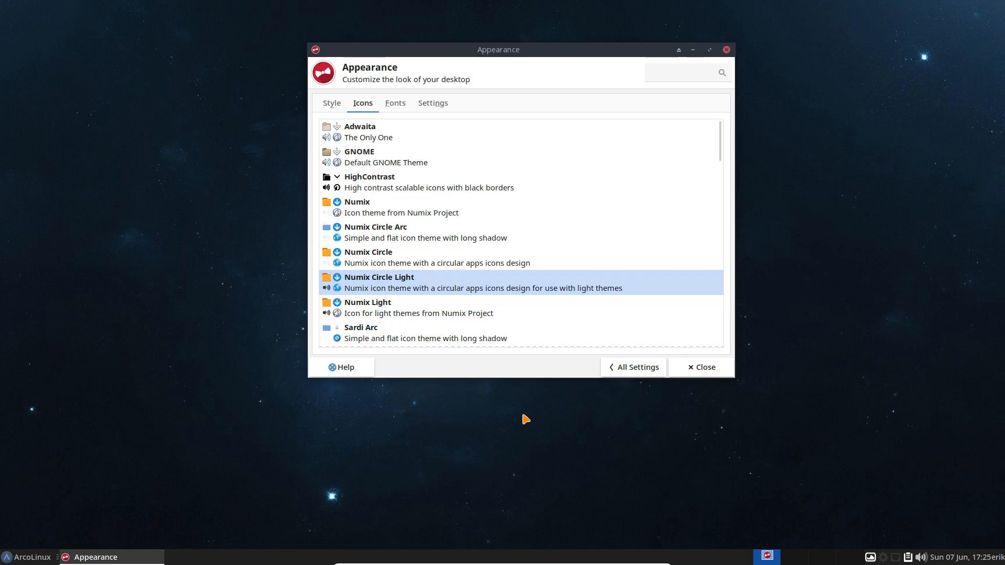
Search the package repositories for icons by running "yay icons" in the drop-down terminal.
{"action": "key", "text": "F12"}
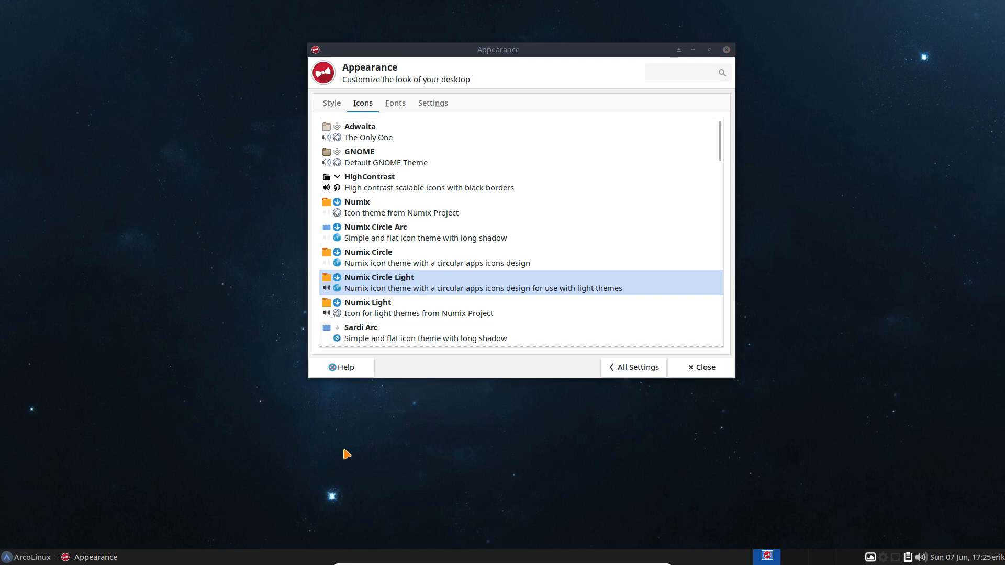
{"action": "type", "text": "ya"}
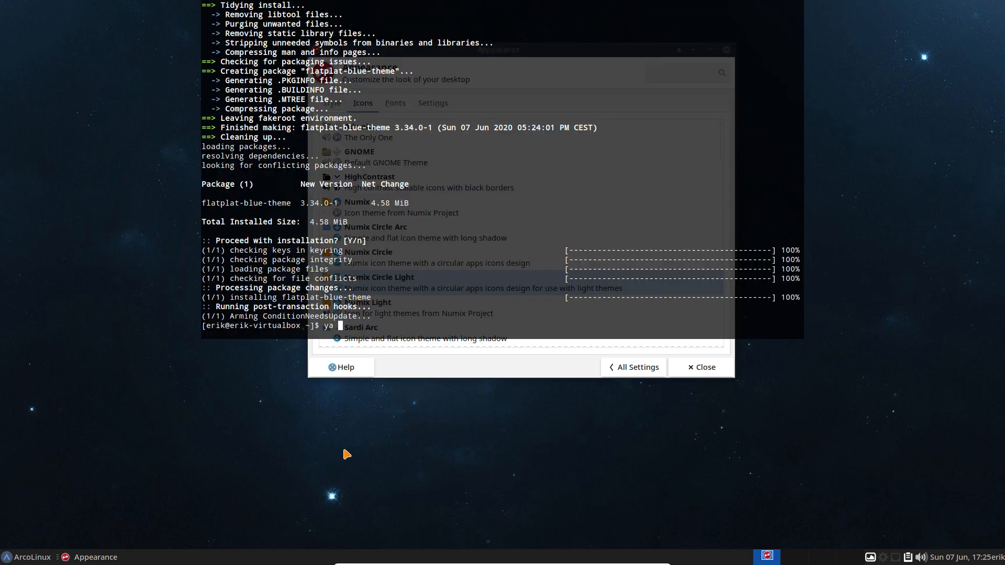
{"action": "key", "text": "BackSpace"}
{"action": "type", "text": "y icons"}
{"action": "key", "text": "Return"}
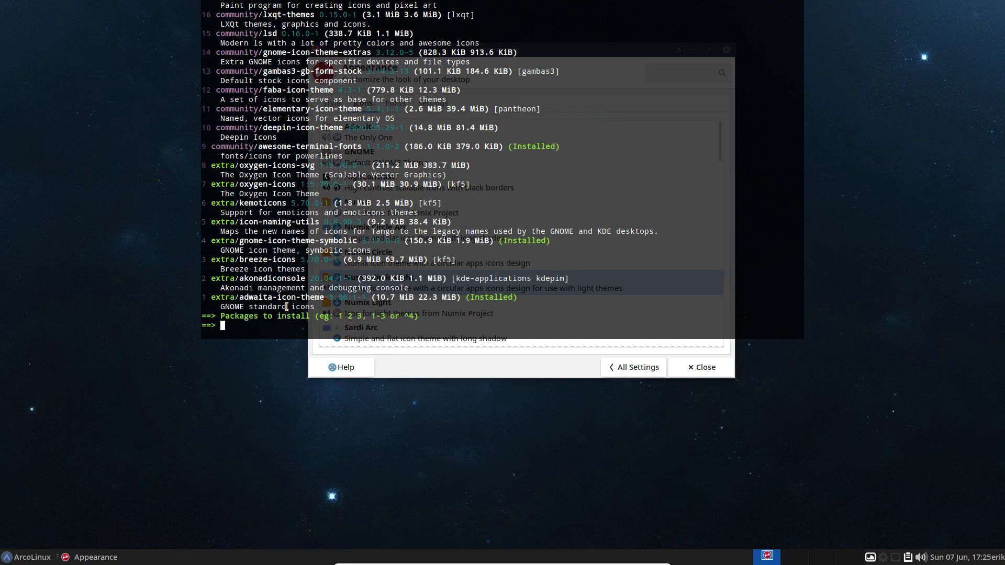
Examine the list of available icon packages, including the AUR entries, and hide the drop-down terminal.
{"action": "scroll", "coordinate": [254, 290], "scroll_direction": "up", "scroll_amount": 5}
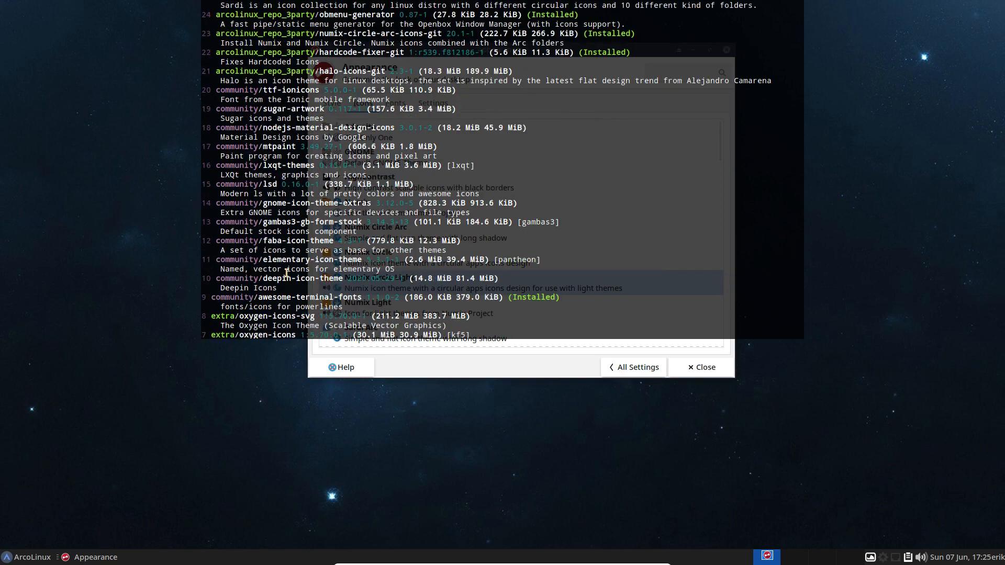
{"action": "scroll", "coordinate": [241, 168], "scroll_direction": "up", "scroll_amount": 1}
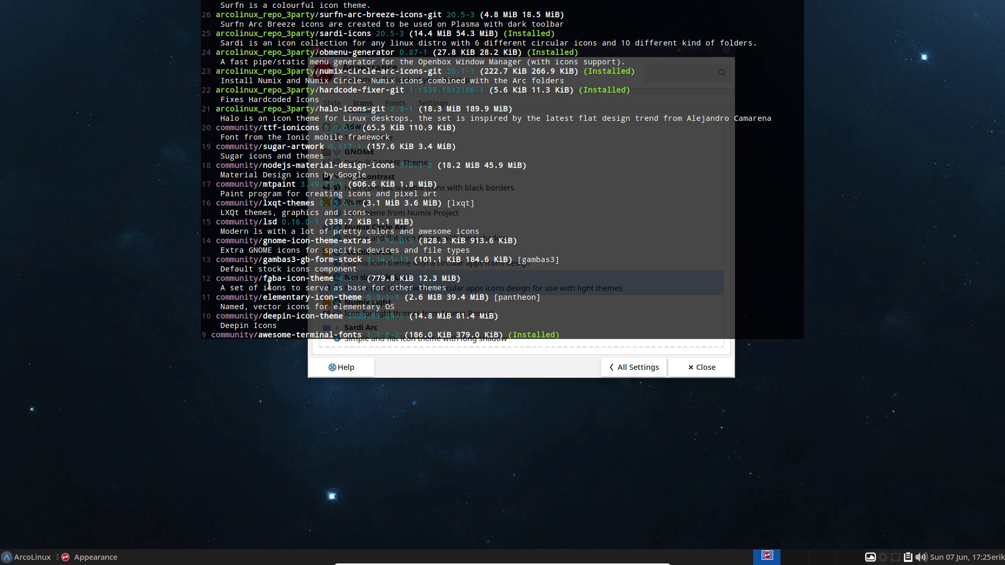
{"action": "scroll", "coordinate": [268, 285], "scroll_direction": "down", "scroll_amount": 3}
{"action": "scroll", "coordinate": [269, 285], "scroll_direction": "up", "scroll_amount": 11}
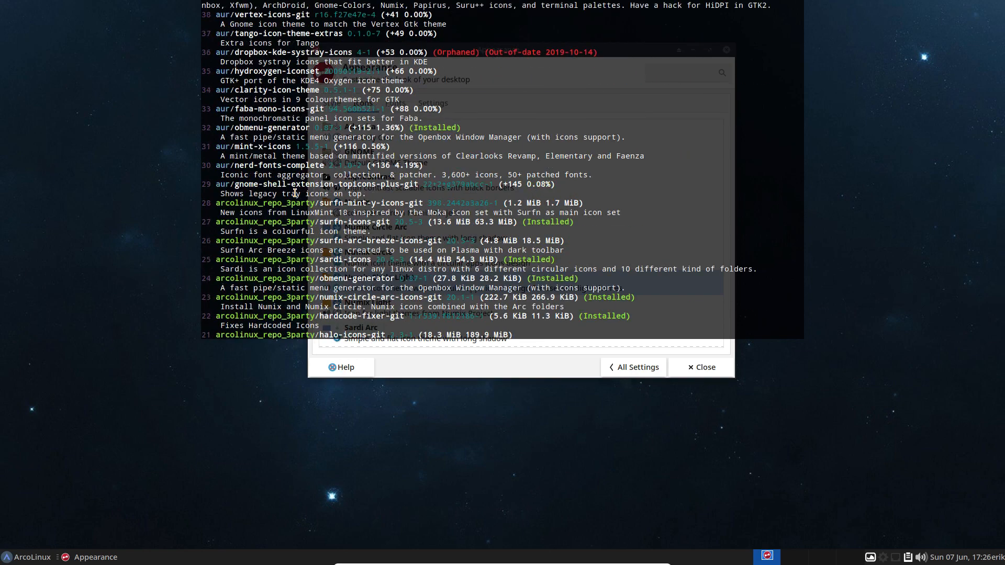
{"action": "scroll", "coordinate": [290, 317], "scroll_direction": "up", "scroll_amount": 12}
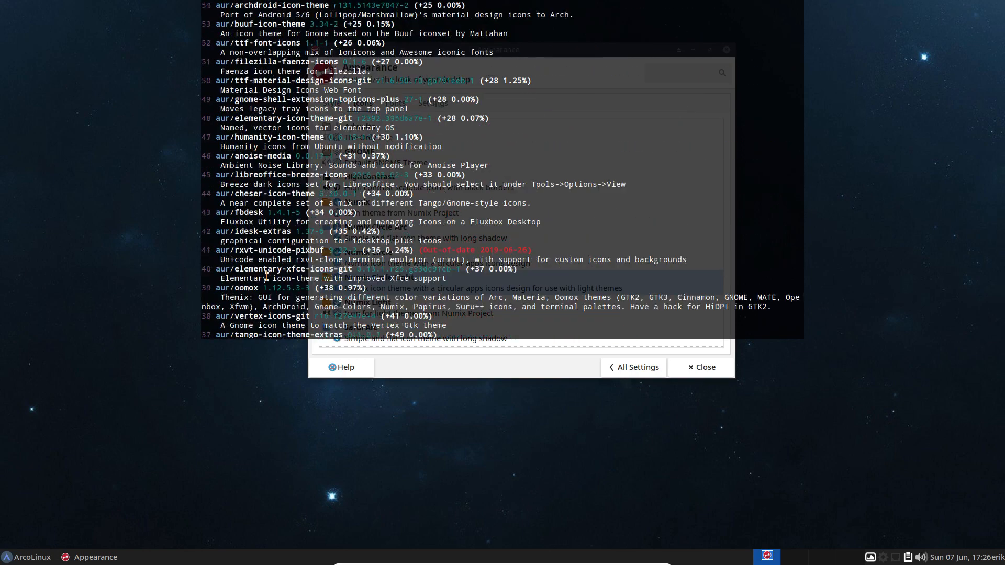
{"action": "scroll", "coordinate": [273, 253], "scroll_direction": "up", "scroll_amount": 20}
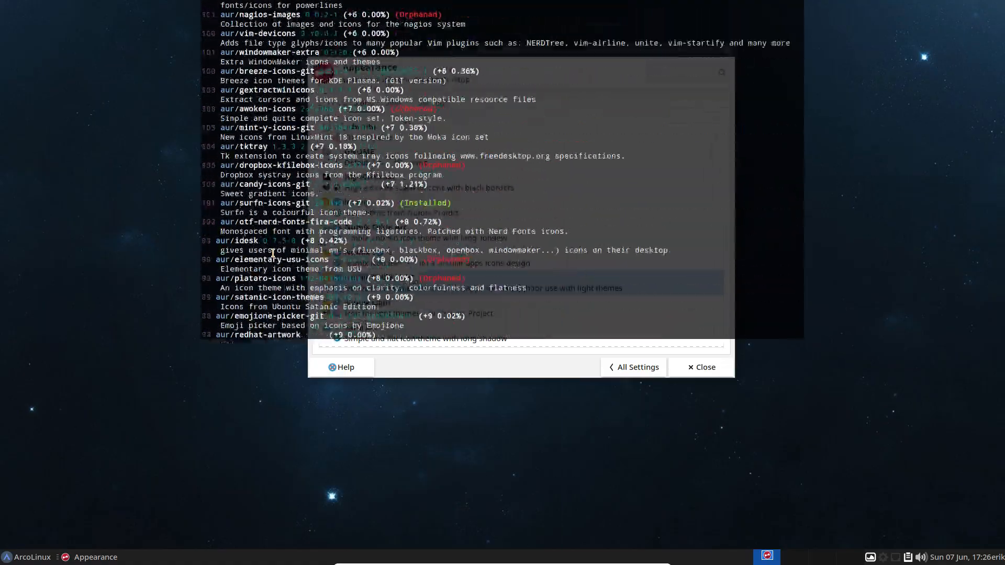
{"action": "scroll", "coordinate": [272, 254], "scroll_direction": "up", "scroll_amount": 20}
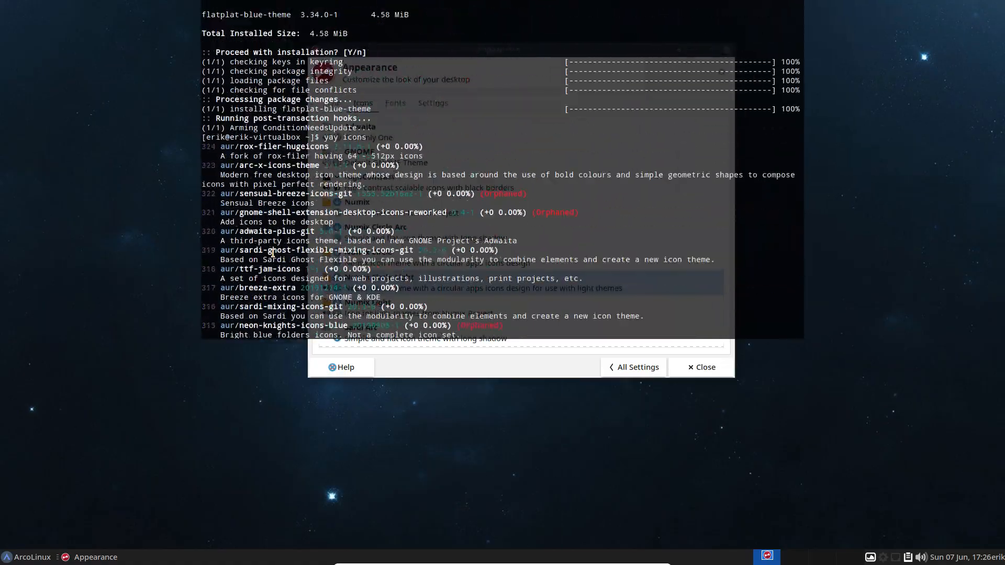
{"action": "scroll", "coordinate": [273, 253], "scroll_direction": "down", "scroll_amount": 20}
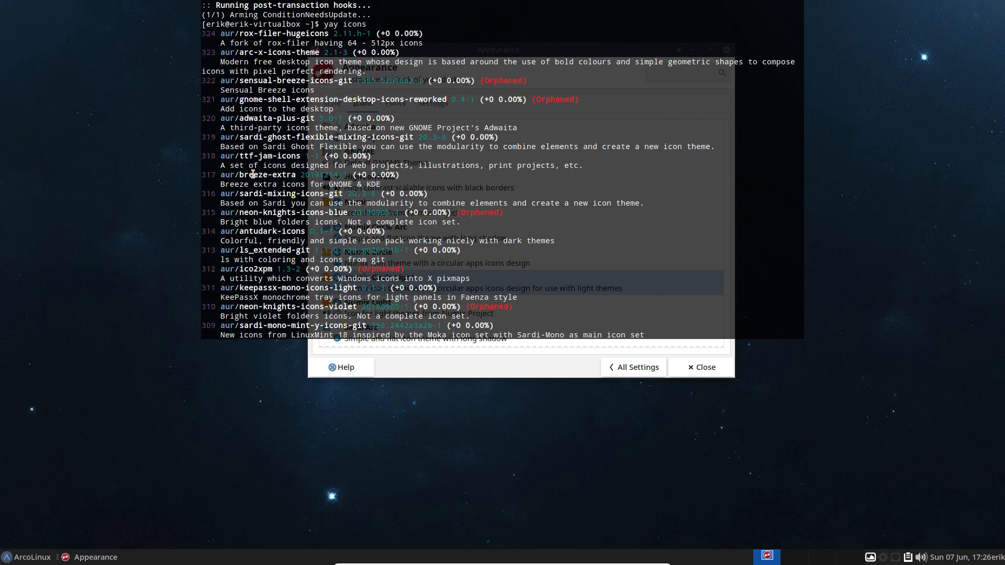
{"action": "double_click", "coordinate": [208, 82]}
{"action": "scroll", "coordinate": [469, 222], "scroll_direction": "down", "scroll_amount": 20}
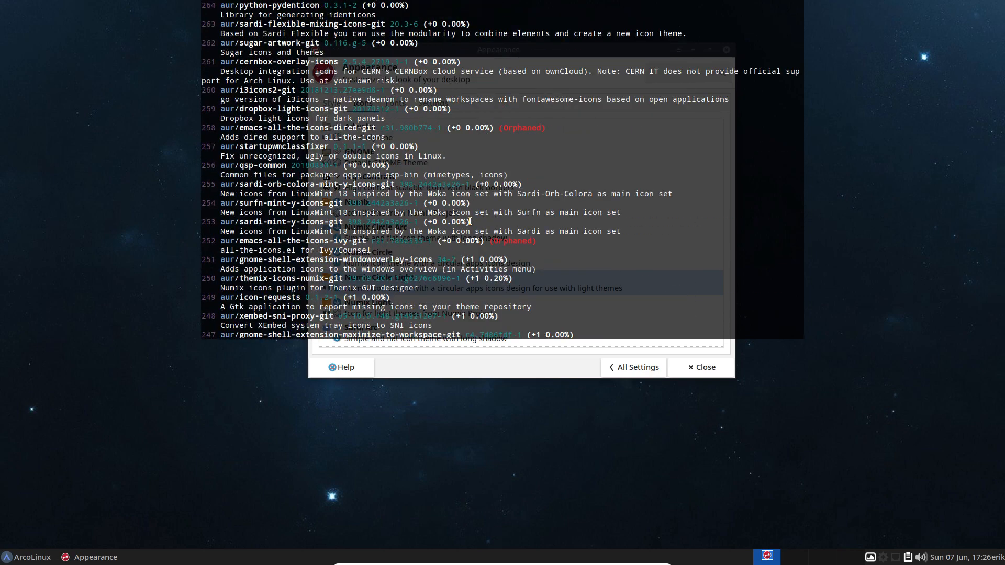
{"action": "key", "text": "F12"}
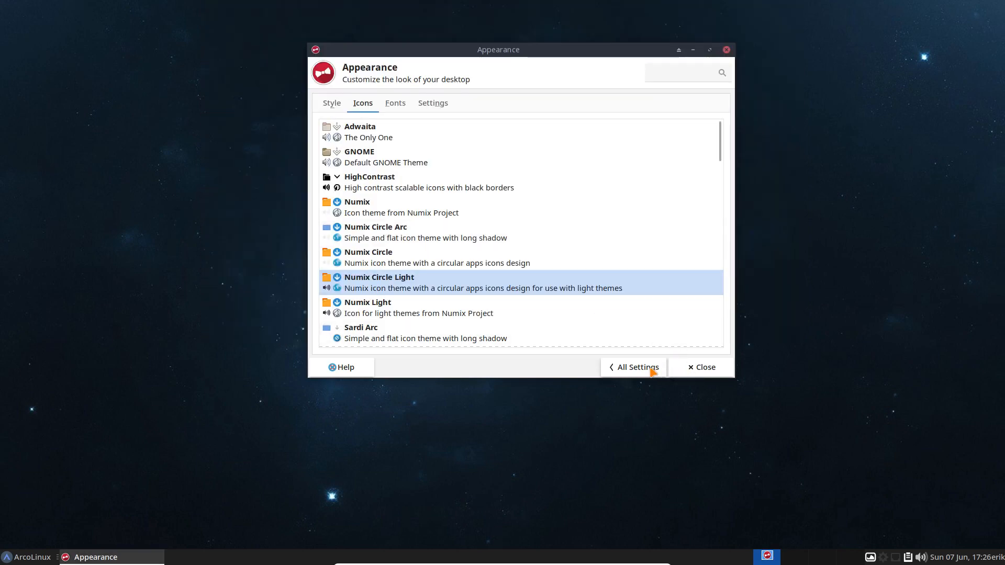
Preview the applications menu in Flat-Plat-Blue, and try the Flat-Plat-Blue-compact style to compare the menu.
{"action": "left_click", "coordinate": [330, 107]}
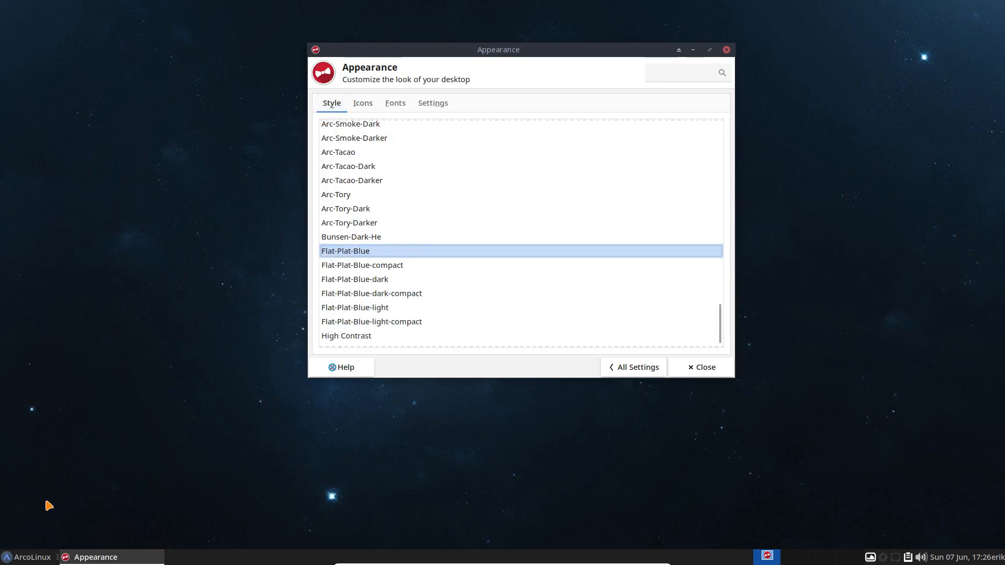
{"action": "left_click", "coordinate": [26, 557]}
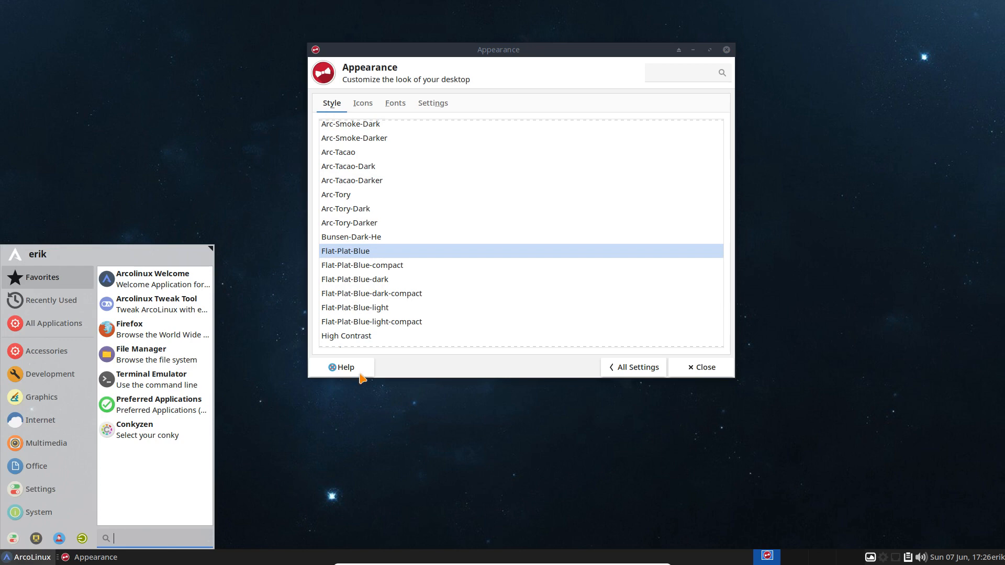
{"action": "left_click", "coordinate": [380, 270]}
{"action": "left_click", "coordinate": [380, 268]}
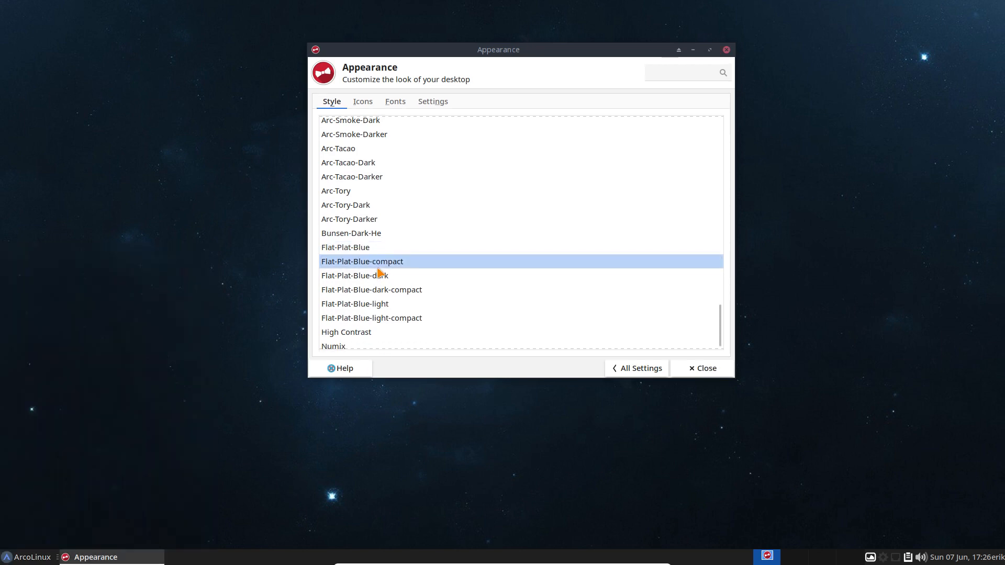
{"action": "left_click", "coordinate": [23, 559]}
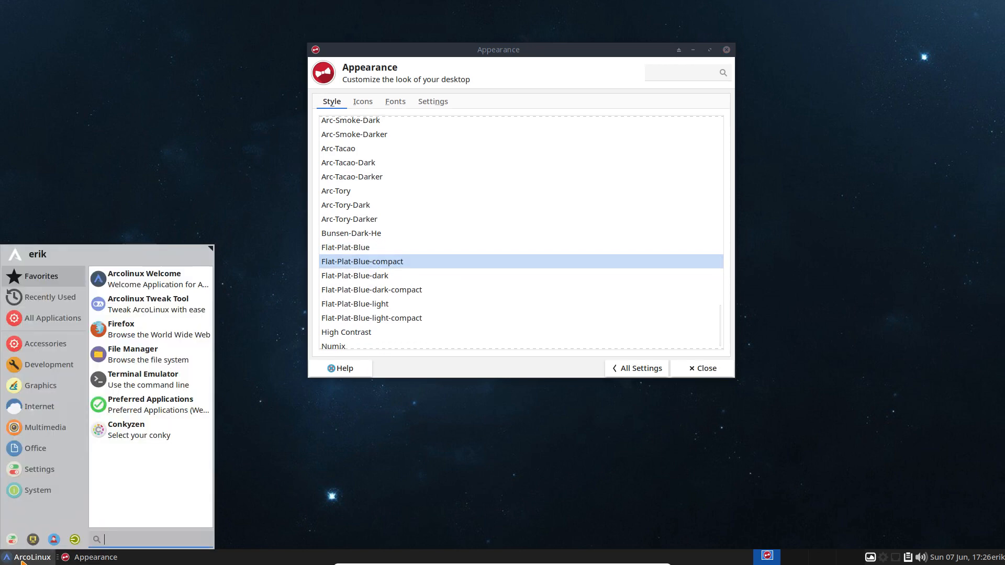
{"action": "left_click", "coordinate": [426, 293]}
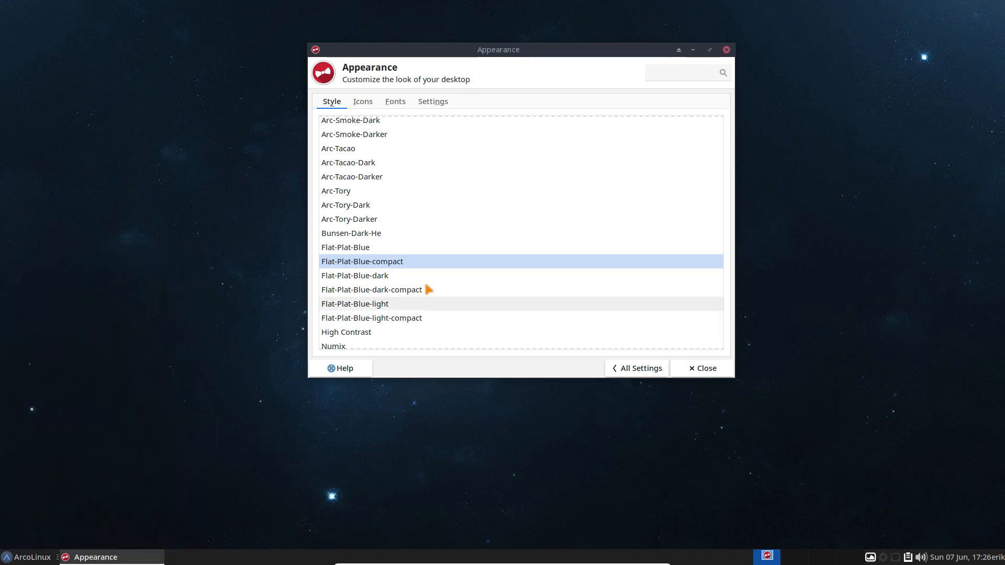
Open the file manager on the home folder, shrink its window and arrange it directly below the Appearance window.
{"action": "left_click_drag", "start_coordinate": [604, 97], "coordinate": [641, 156]}
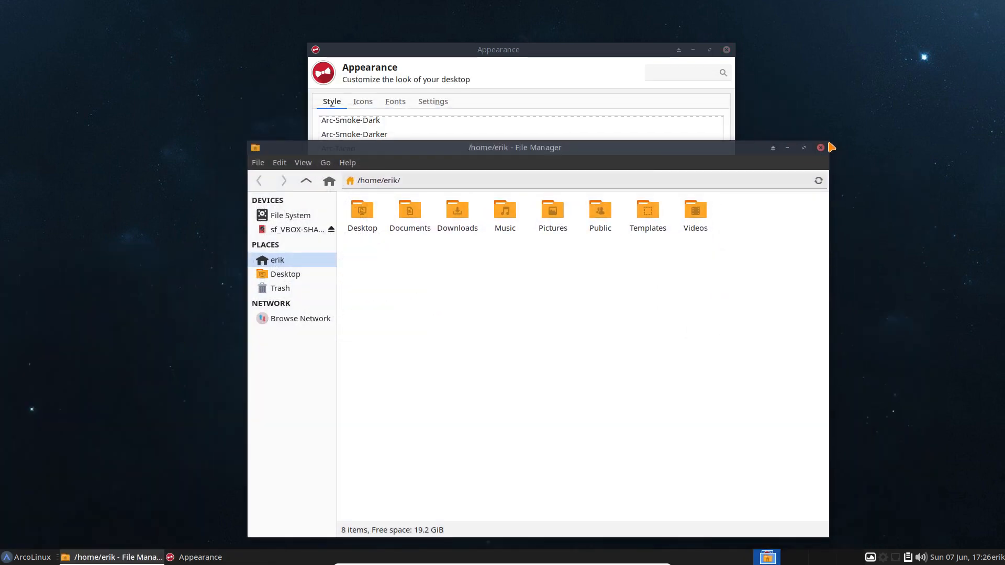
{"action": "left_click_drag", "start_coordinate": [825, 145], "coordinate": [774, 398]}
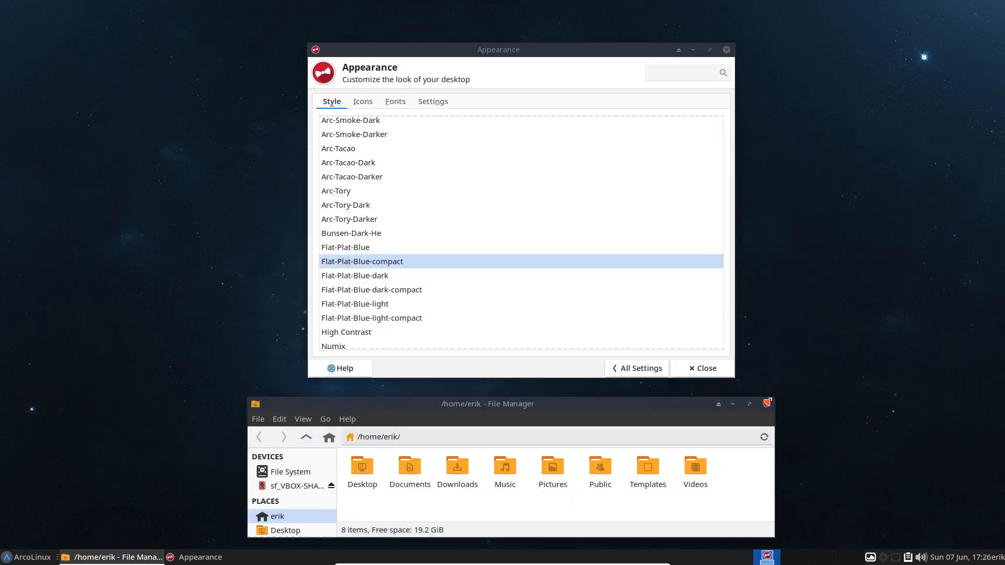
{"action": "left_click_drag", "start_coordinate": [564, 59], "coordinate": [550, 17]}
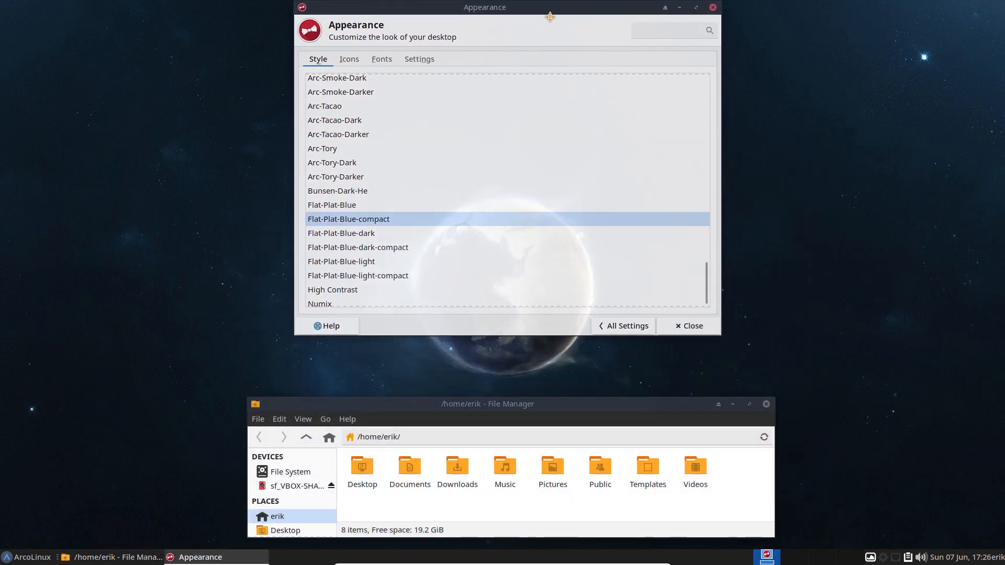
{"action": "left_click_drag", "start_coordinate": [547, 402], "coordinate": [537, 347]}
Compare the Flat-Plat-Blue and Flat-Plat-Blue-compact styles, and try Flat-Plat-Blue-dark and Flat-Plat-Blue-dark-compact on the open windows.
{"action": "left_click", "coordinate": [330, 205]}
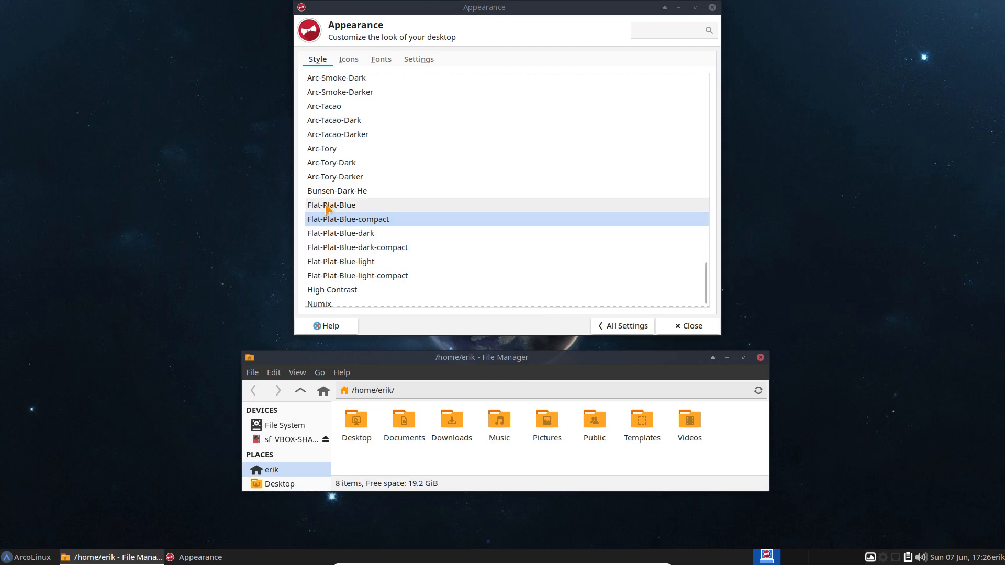
{"action": "left_click", "coordinate": [352, 224]}
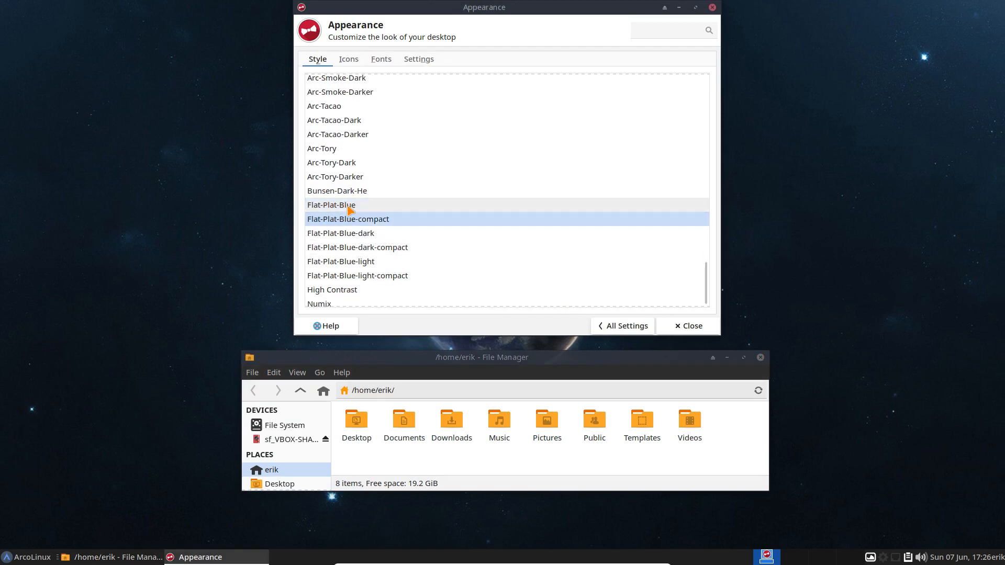
{"action": "left_click", "coordinate": [350, 208]}
{"action": "left_click", "coordinate": [351, 234]}
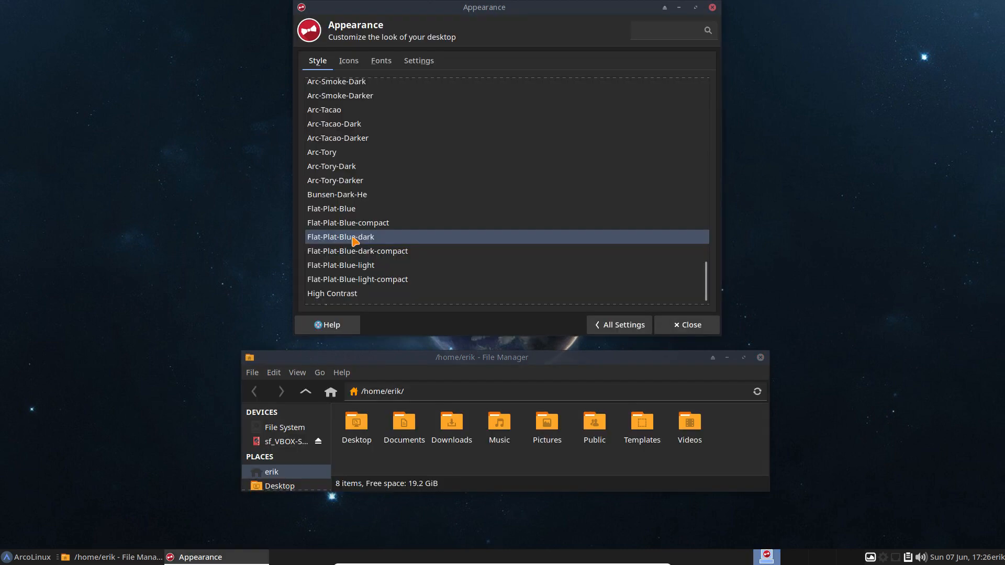
{"action": "left_click", "coordinate": [366, 252]}
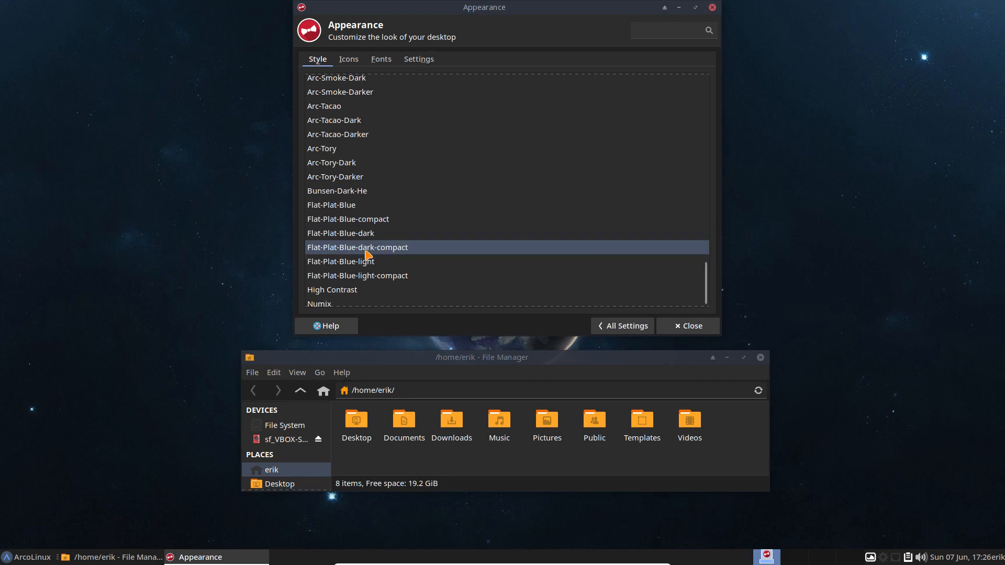
Try the Flat-Plat-Blue-light and Flat-Plat-Blue-light-compact styles, and set the Appearance style to Flat-Plat-Blue-dark.
{"action": "left_click", "coordinate": [366, 262]}
{"action": "left_click", "coordinate": [369, 279]}
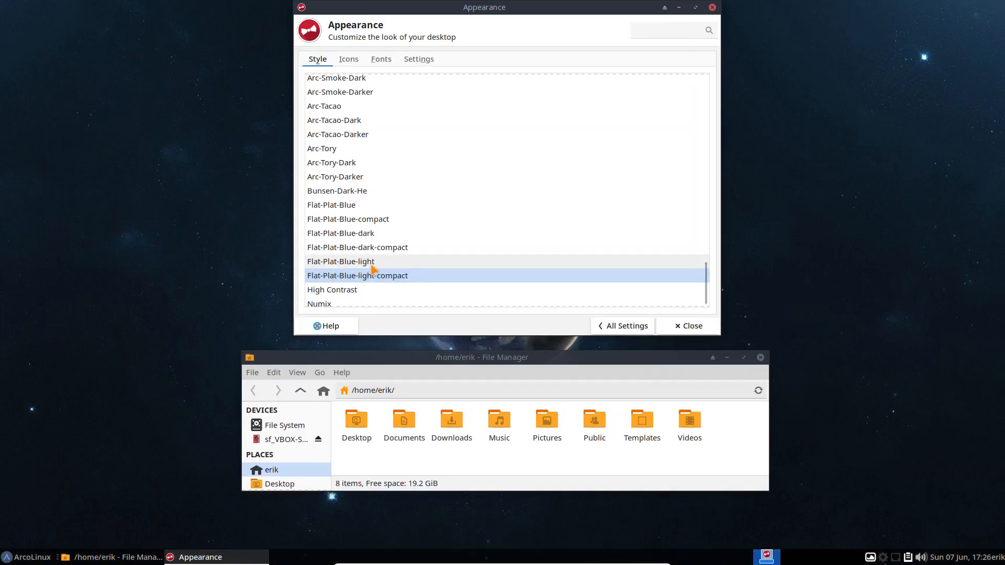
{"action": "left_click", "coordinate": [370, 262]}
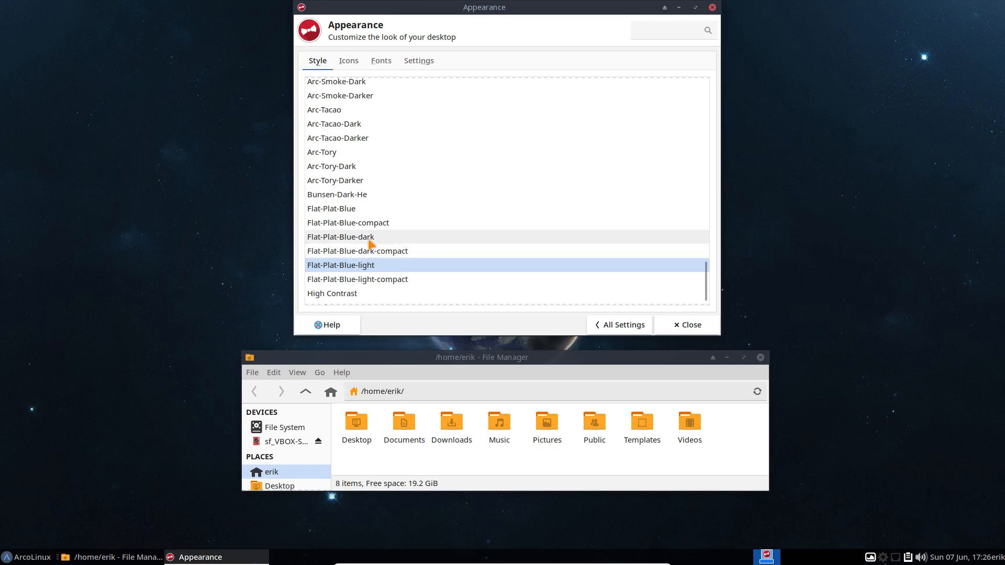
{"action": "left_click", "coordinate": [370, 239]}
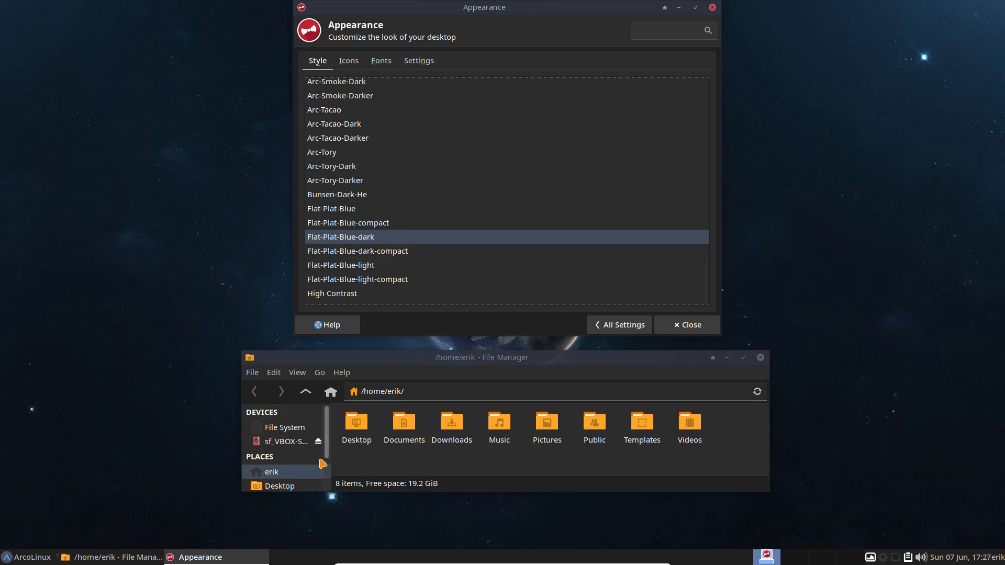
Open the Window Manager settings and set the window theme to Flat-Plat-Blue.
{"action": "left_click", "coordinate": [601, 324]}
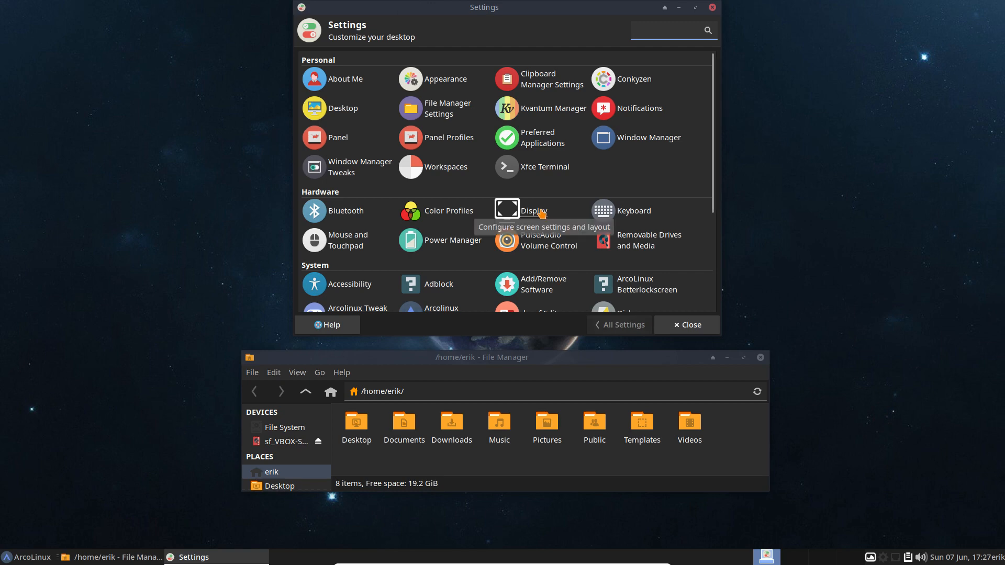
{"action": "left_click", "coordinate": [632, 137]}
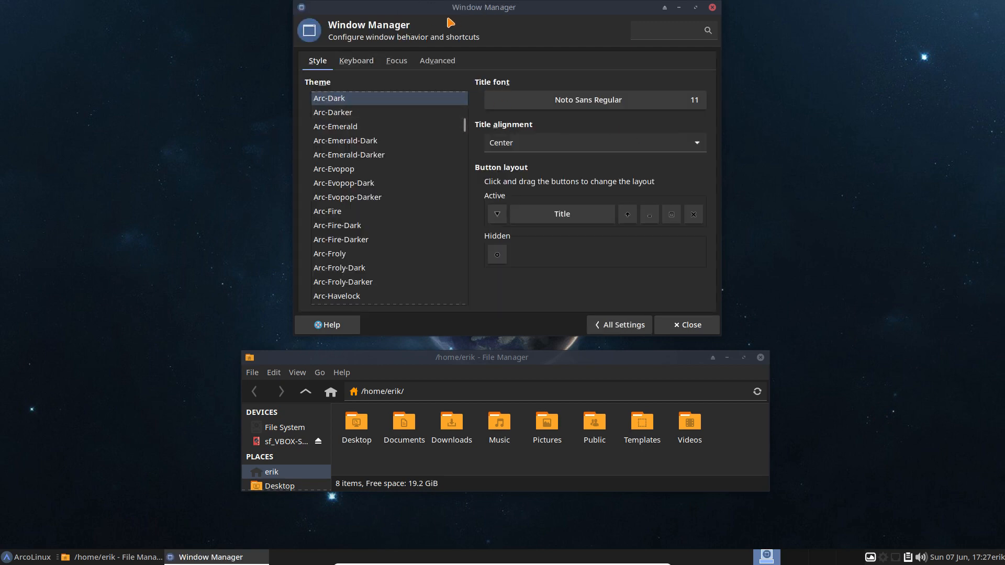
{"action": "scroll", "coordinate": [354, 168], "scroll_direction": "down", "scroll_amount": 10}
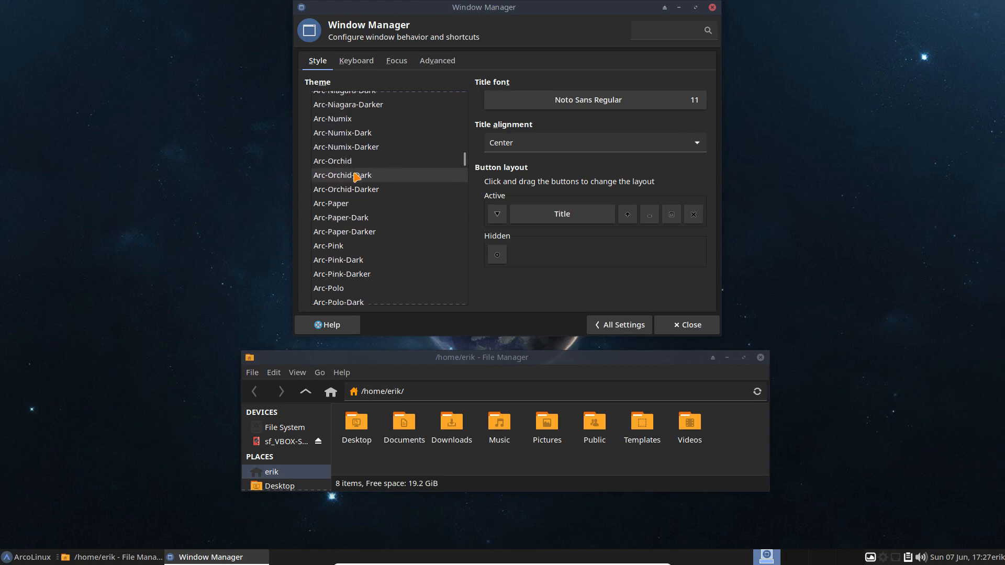
{"action": "scroll", "coordinate": [354, 173], "scroll_direction": "down", "scroll_amount": 3}
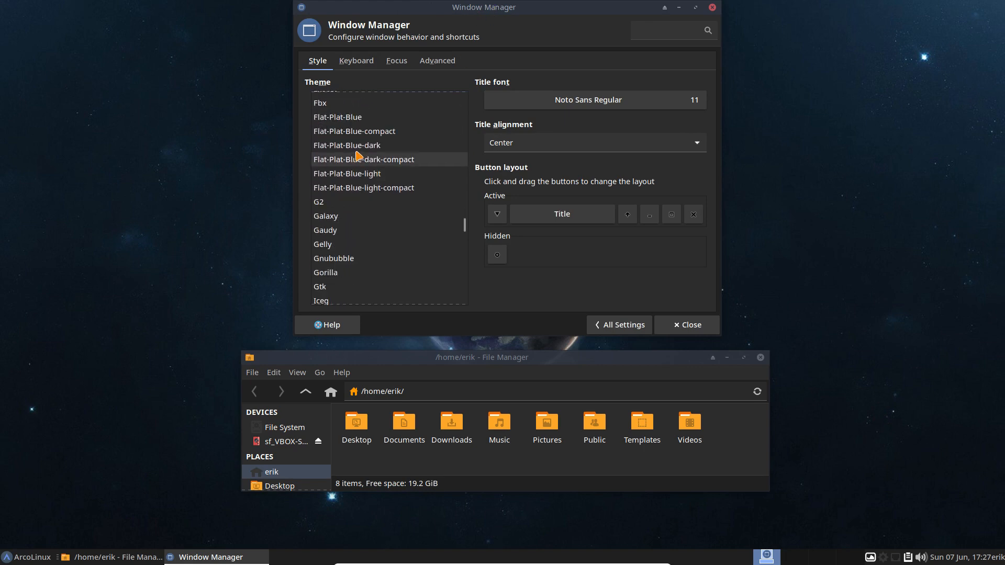
{"action": "left_click", "coordinate": [347, 121]}
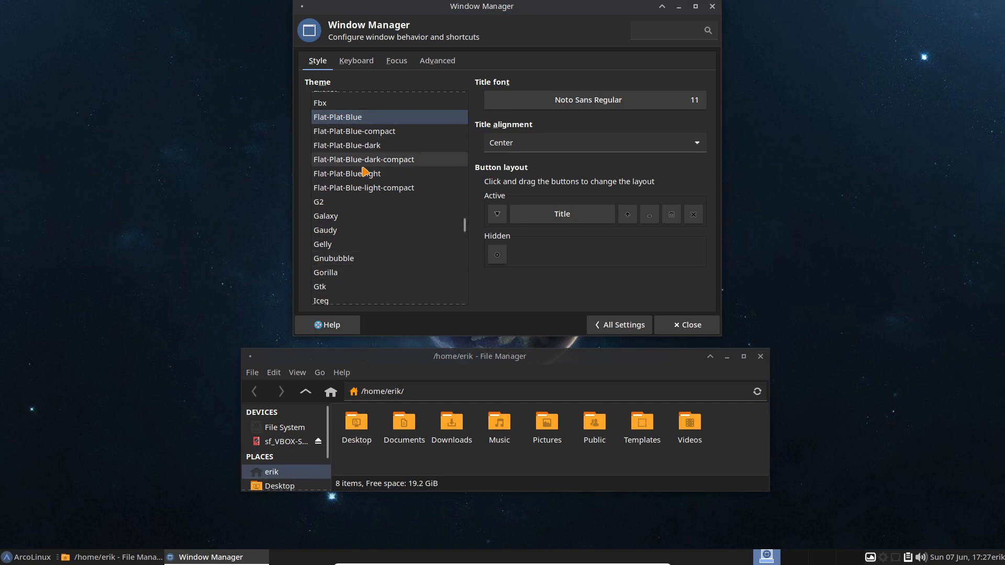
Try the compact, dark, dark-compact and light window themes, set Flat-Plat-Blue-light-compact and return to all settings.
{"action": "left_click", "coordinate": [361, 131]}
{"action": "left_click", "coordinate": [367, 146]}
{"action": "left_click", "coordinate": [370, 160]}
{"action": "left_click", "coordinate": [373, 176]}
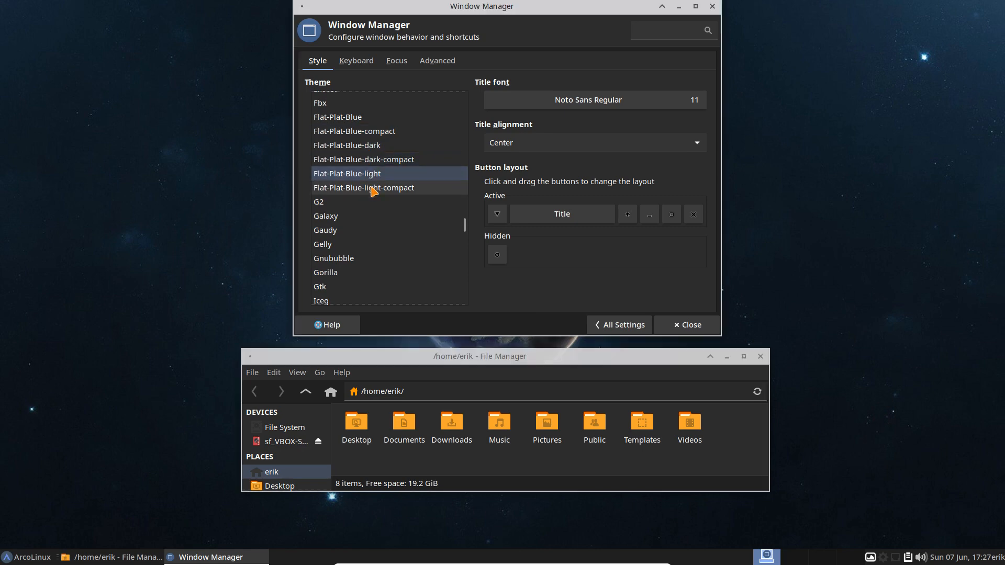
{"action": "left_click", "coordinate": [373, 189]}
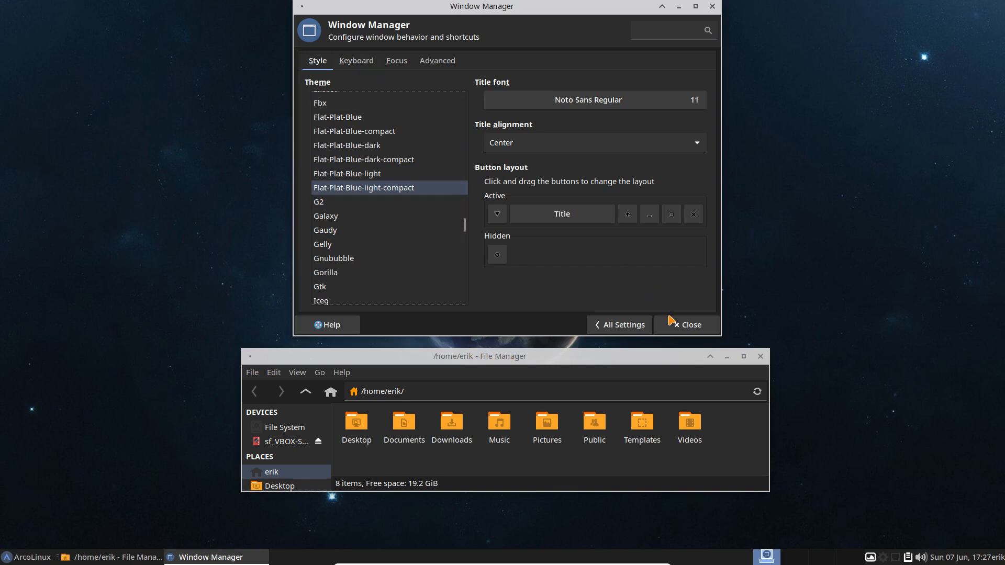
{"action": "left_click", "coordinate": [647, 329]}
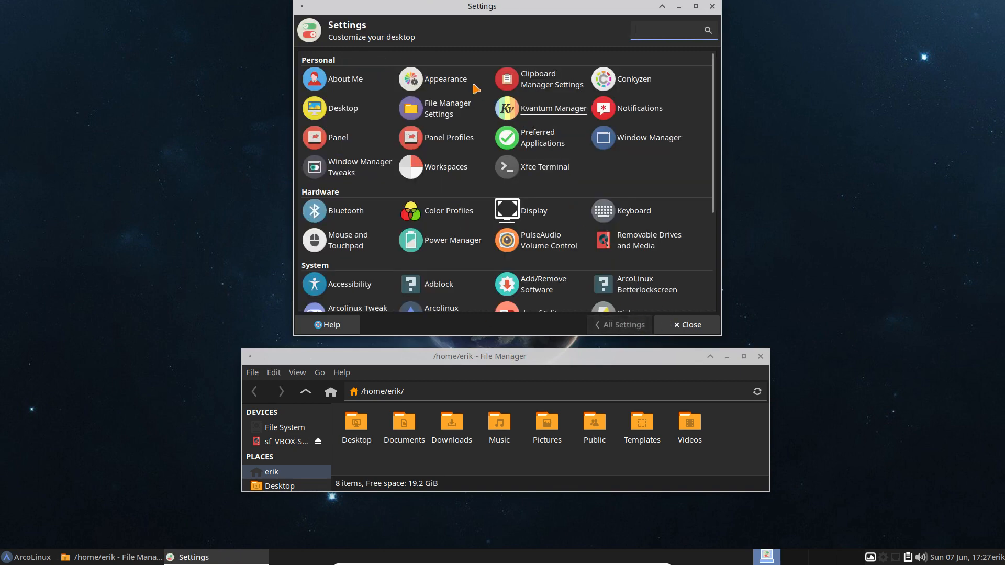
Try the light-compact, light, dark-compact, dark and compact Appearance styles of Flat-Plat-Blue, and set the style to Flat-Plat-Blue.
{"action": "left_click", "coordinate": [449, 79]}
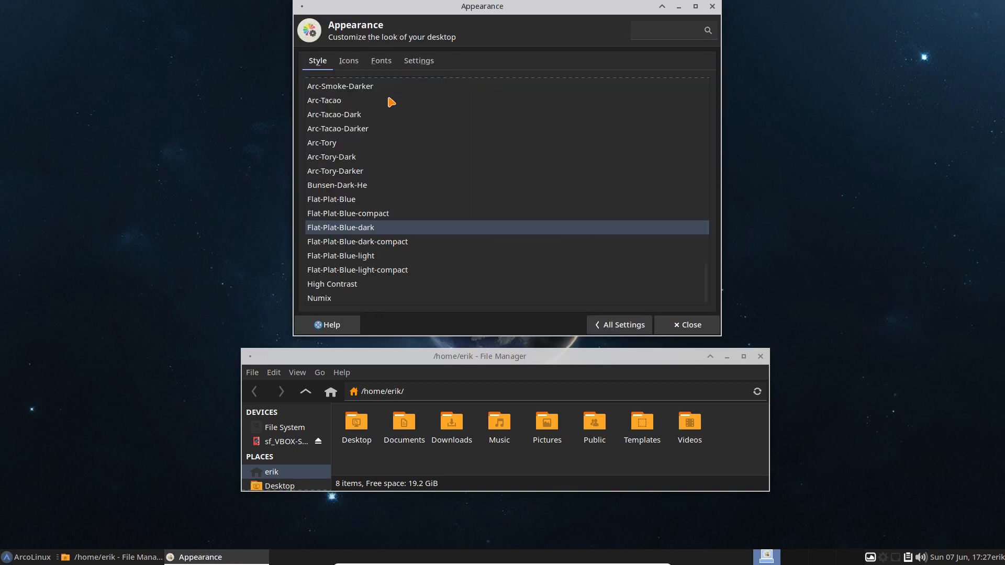
{"action": "left_click", "coordinate": [369, 274]}
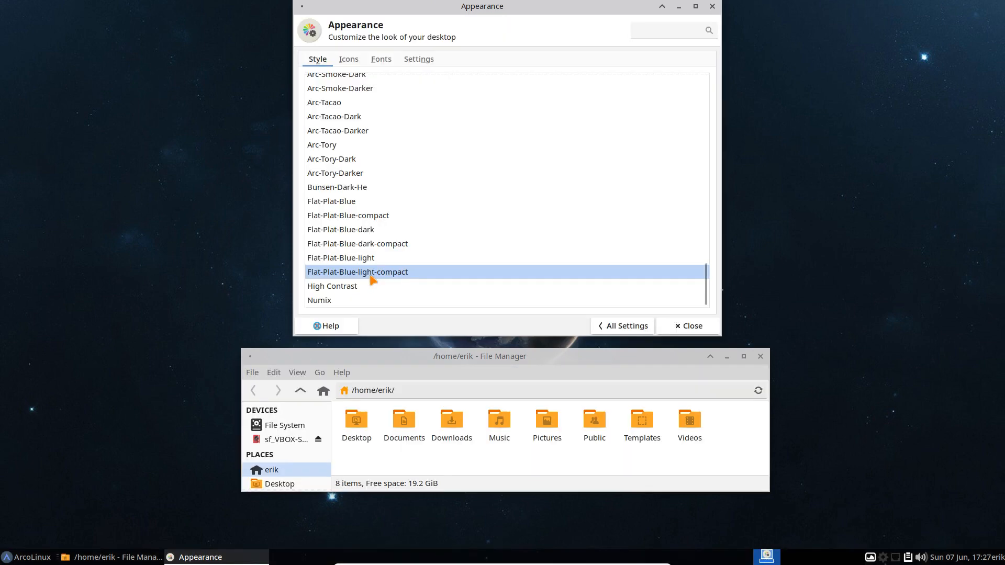
{"action": "left_click", "coordinate": [366, 259]}
{"action": "left_click", "coordinate": [382, 246]}
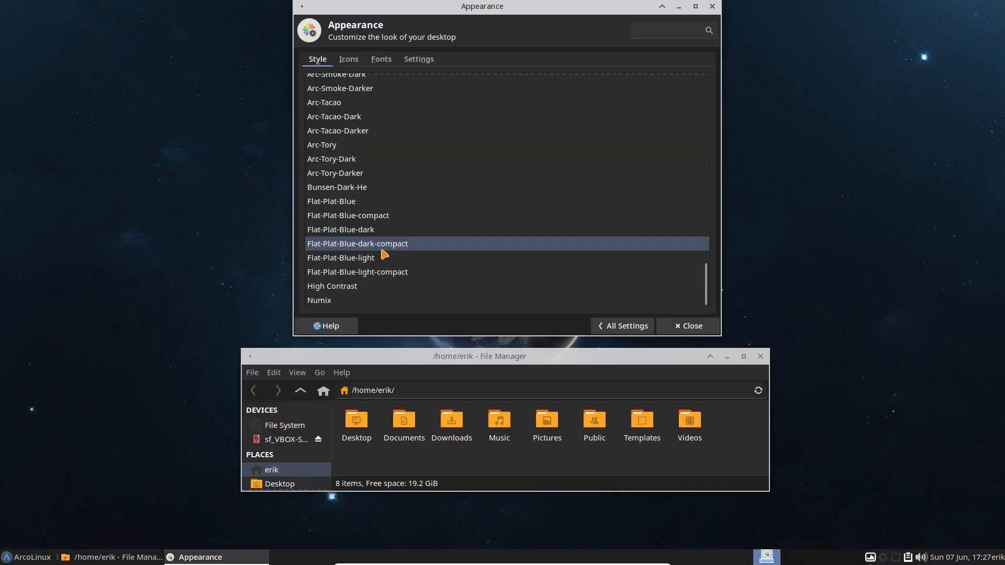
{"action": "left_click", "coordinate": [367, 232]}
{"action": "left_click", "coordinate": [366, 218]}
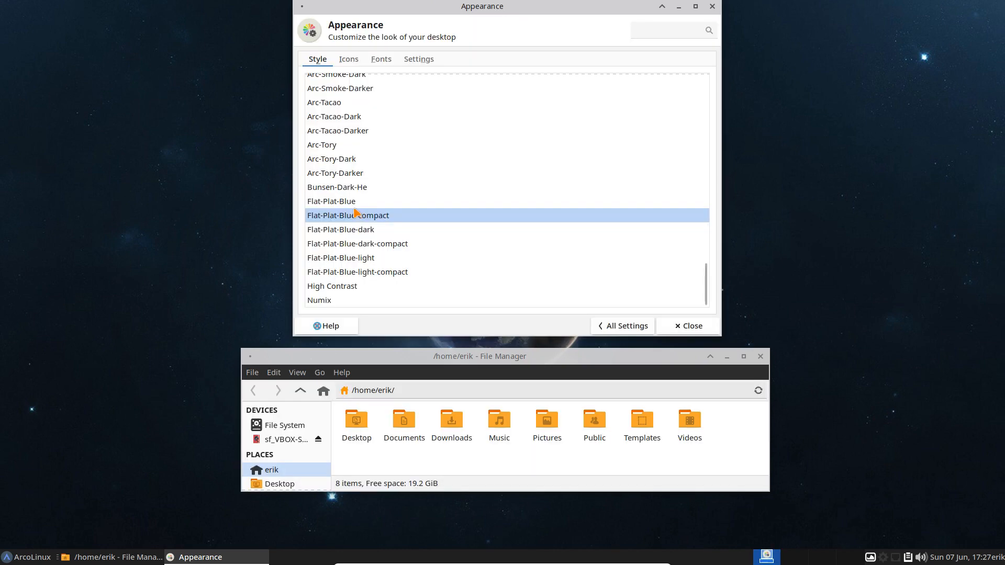
{"action": "left_click", "coordinate": [353, 204]}
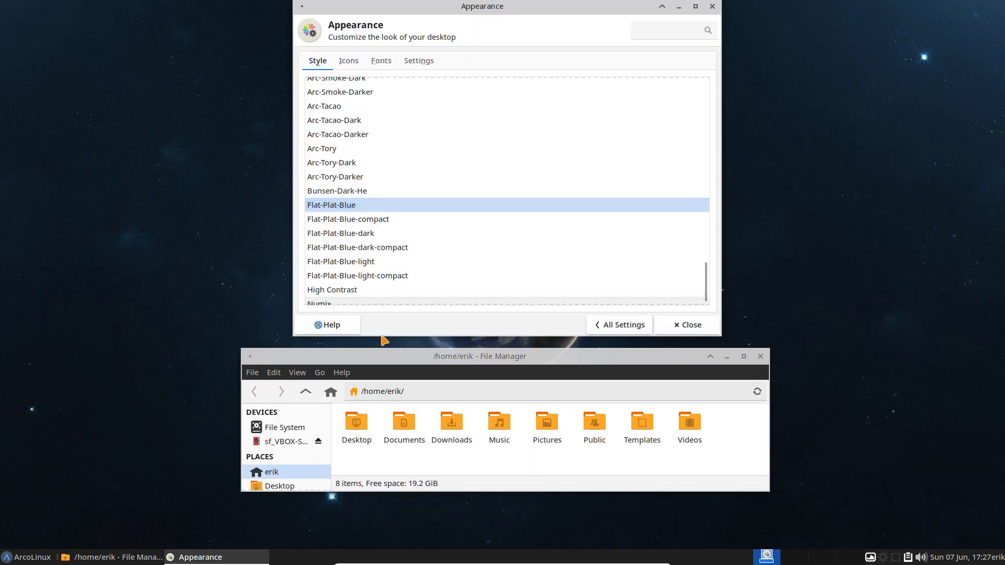
Reopen the File Manager to check the Flat-Plat-Blue style, close it and return to all settings.
{"action": "left_click", "coordinate": [566, 360]}
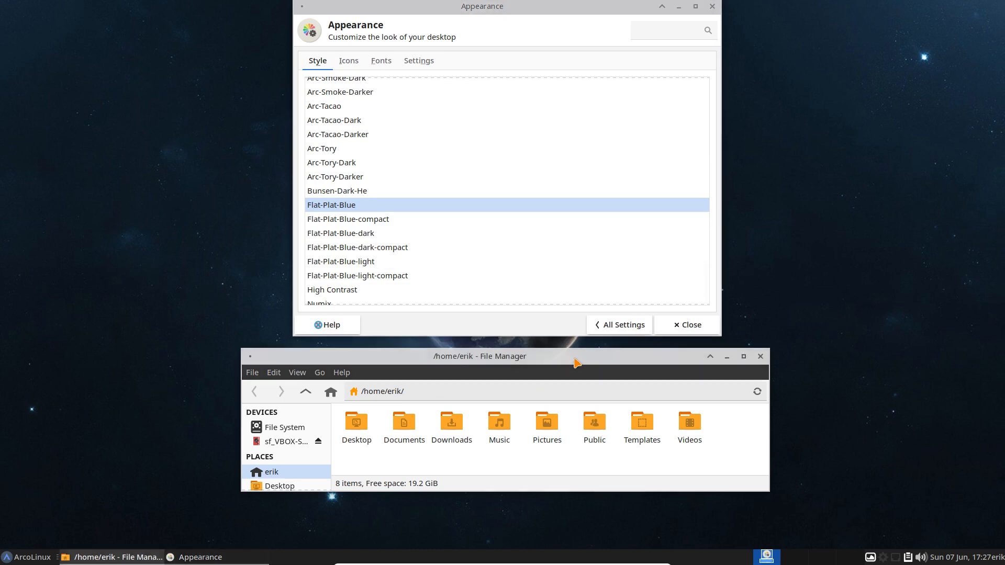
{"action": "left_click", "coordinate": [760, 357]}
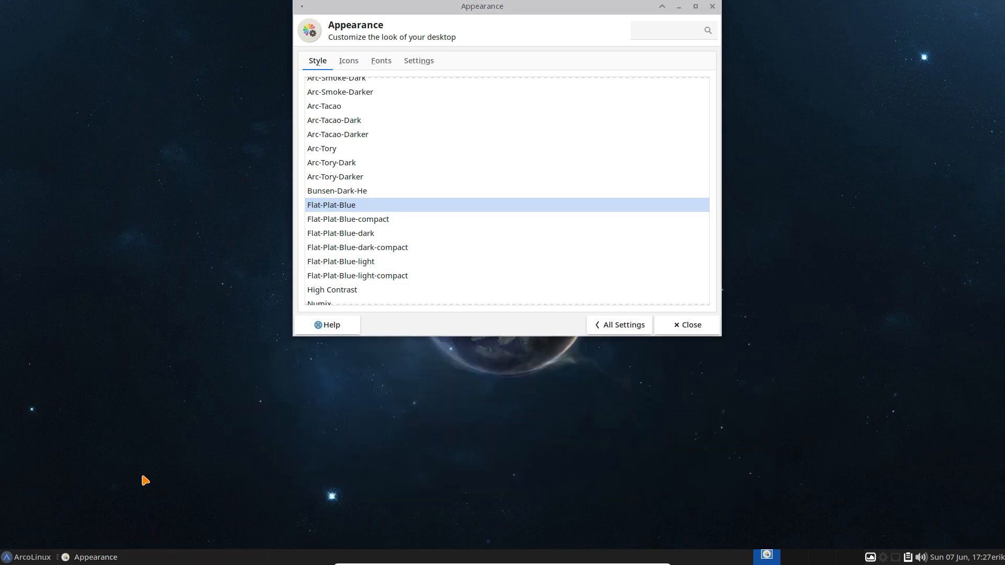
{"action": "key", "text": "super+shift+Return"}
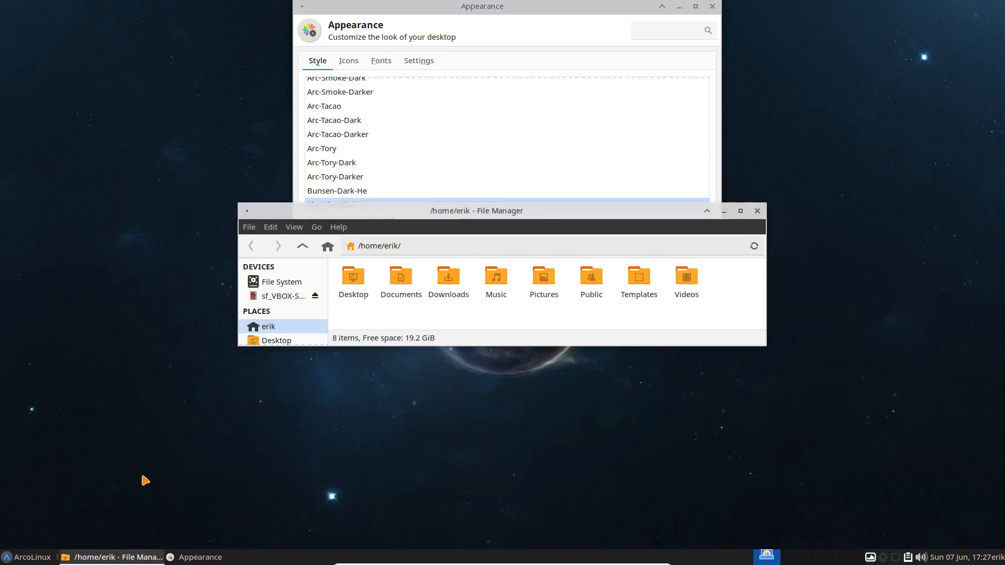
{"action": "left_click", "coordinate": [757, 211]}
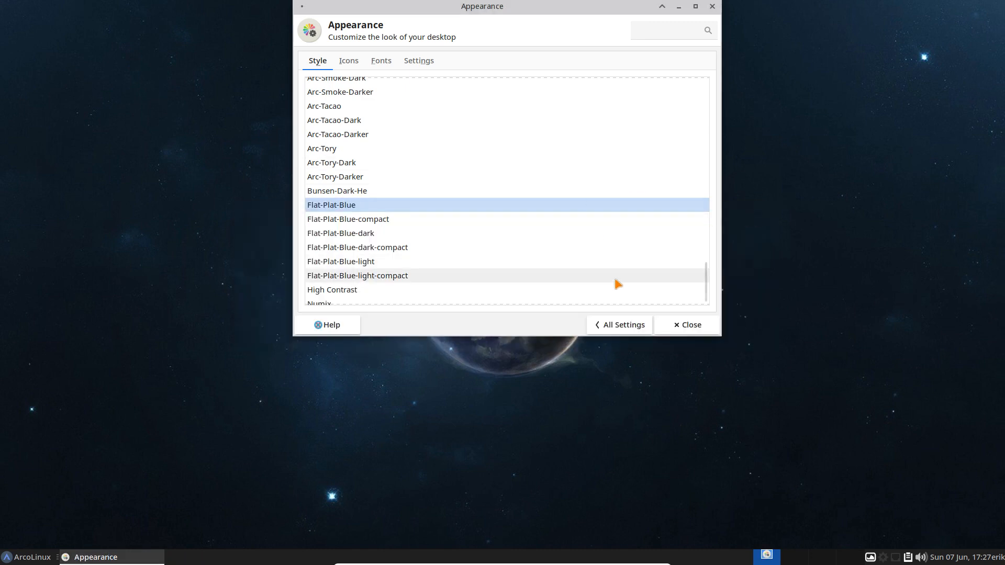
{"action": "left_click", "coordinate": [619, 329]}
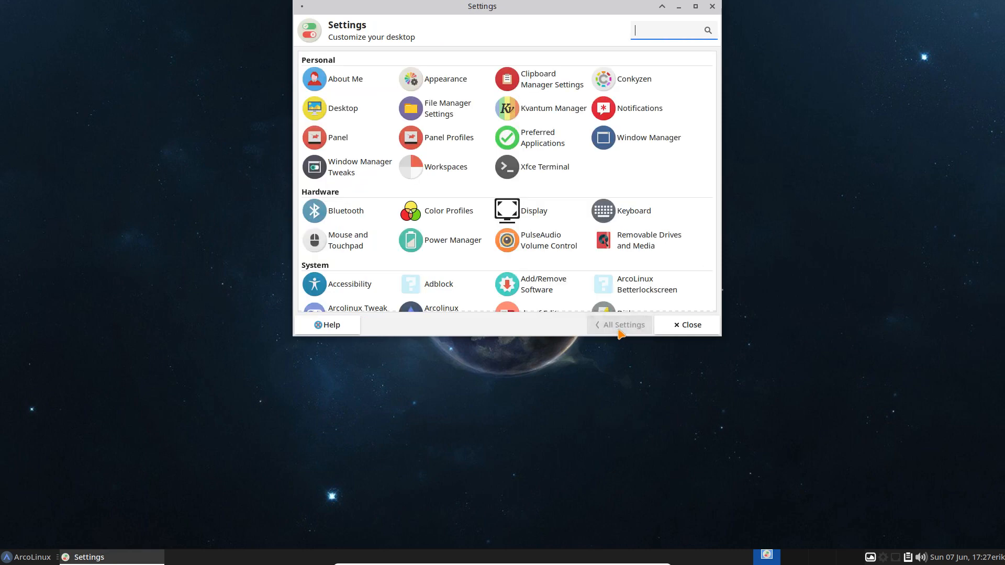